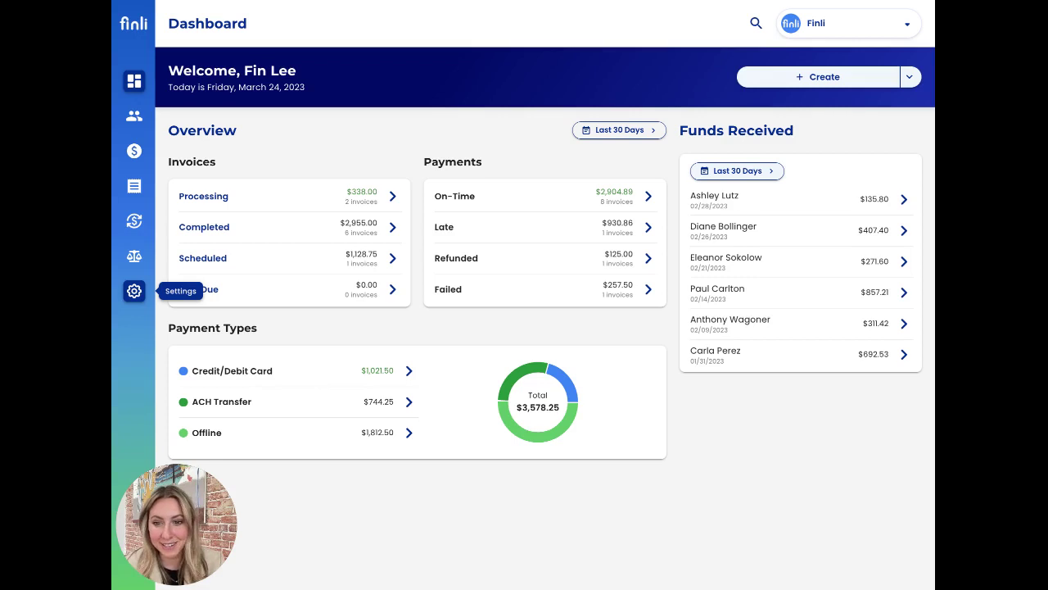
pyautogui.click(850, 28)
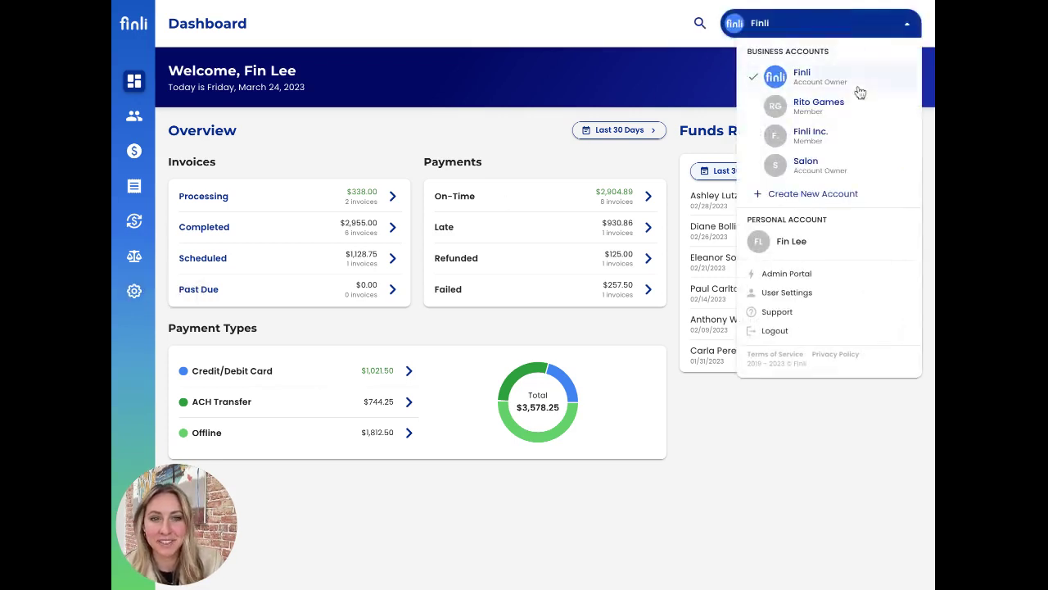
pyautogui.click(908, 30)
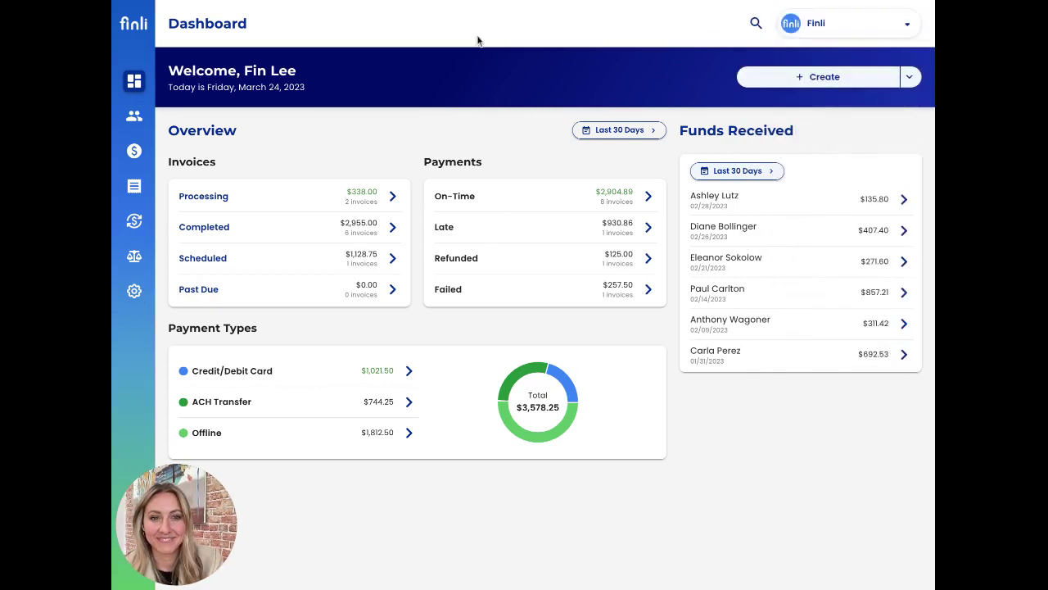
# Create a new invoice billed to the customer listed under M, with the email contact enabled and the phone contact disabled.
pyautogui.click(818, 78)
pyautogui.click(805, 105)
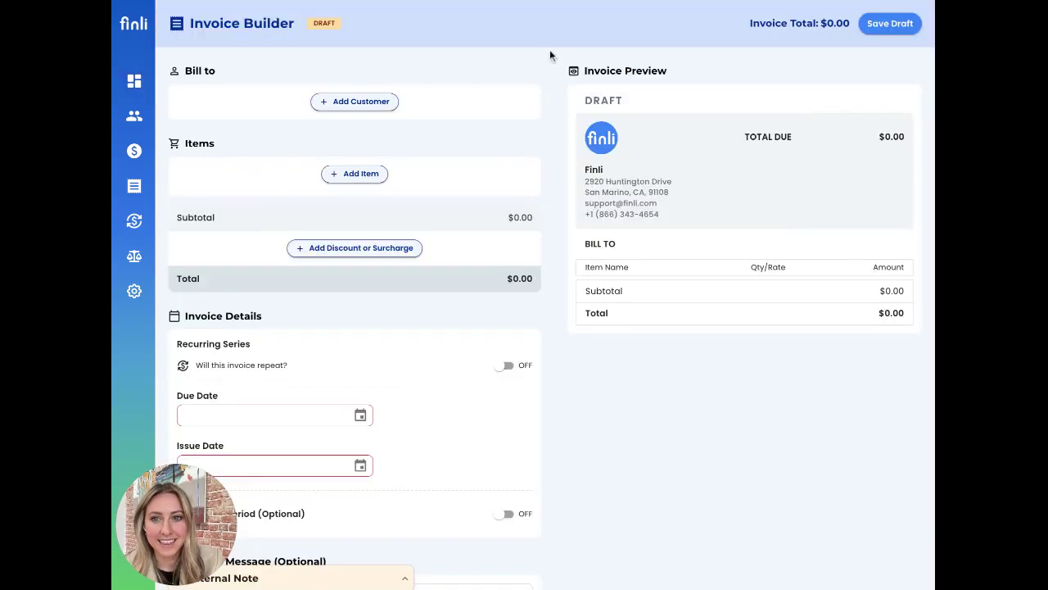
pyautogui.click(357, 103)
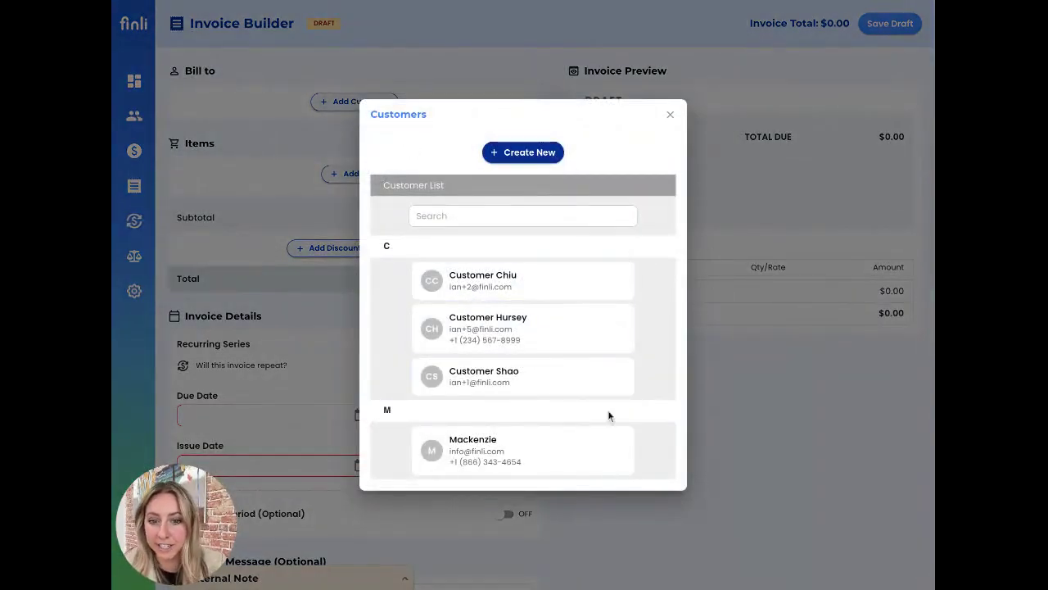
pyautogui.click(560, 445)
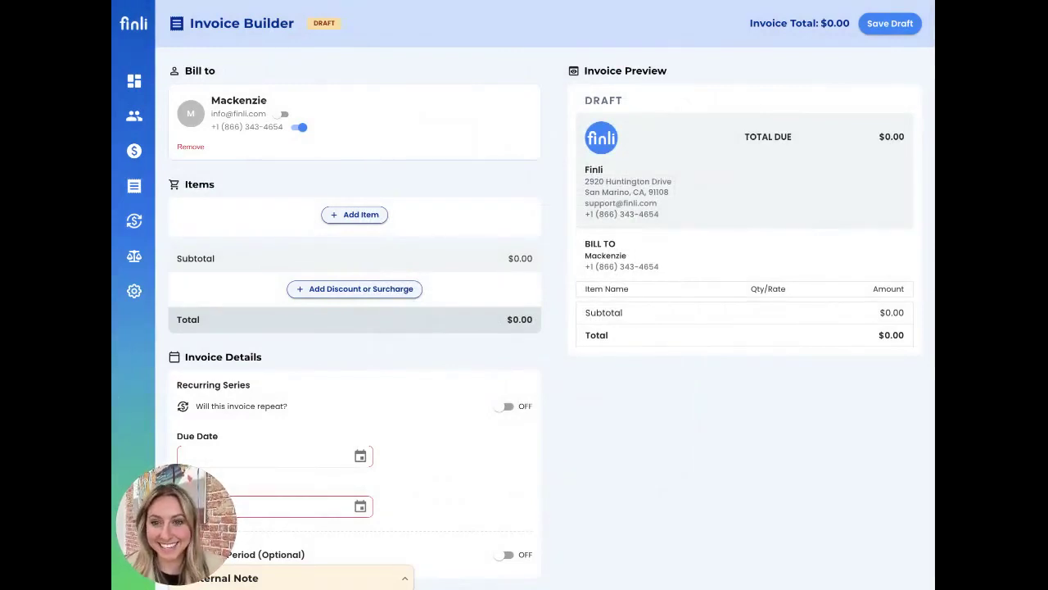
pyautogui.click(284, 114)
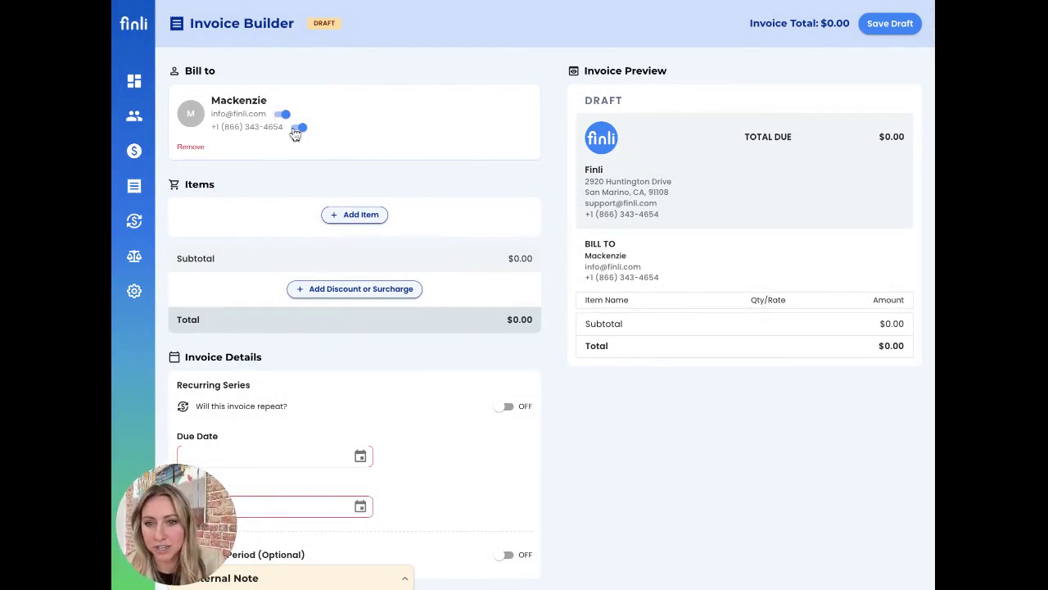
pyautogui.click(299, 129)
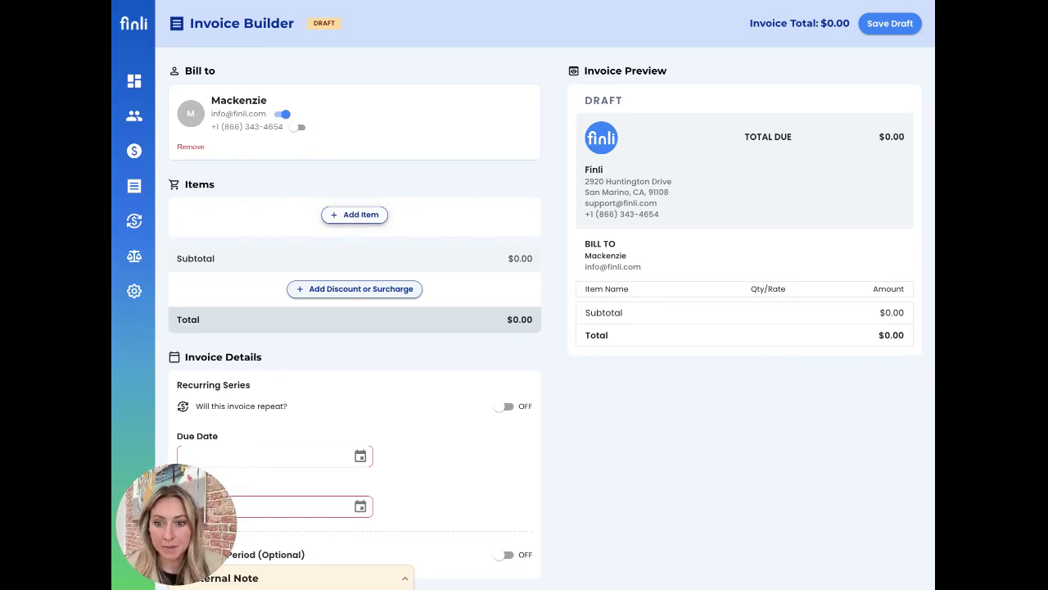
# Select the price items Custom Website, Tutorial, 1 Hour Lesson and Keyboard for the invoice and continue to their item options.
pyautogui.click(355, 214)
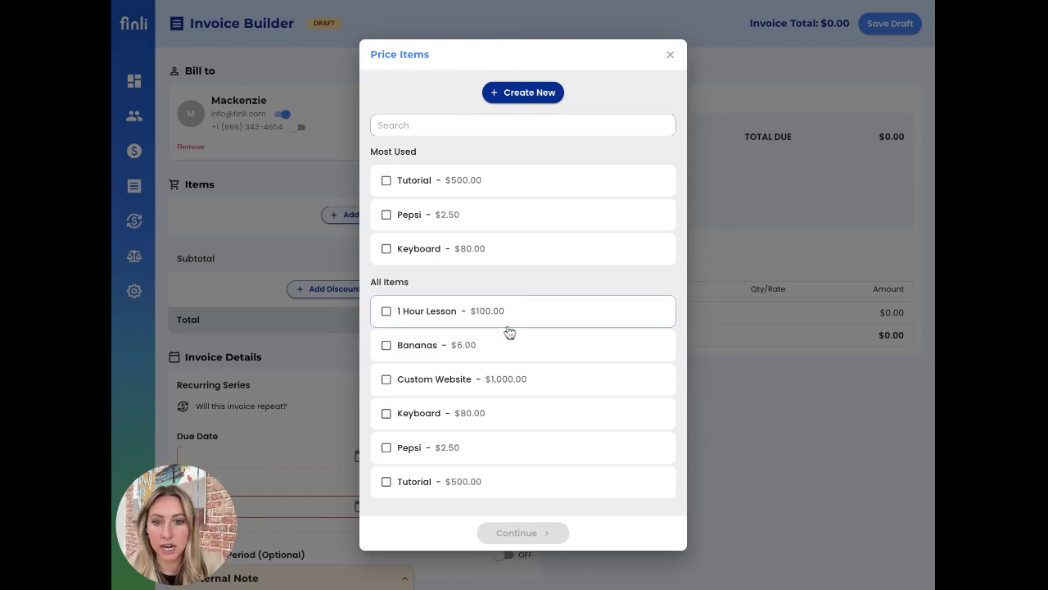
pyautogui.click(484, 385)
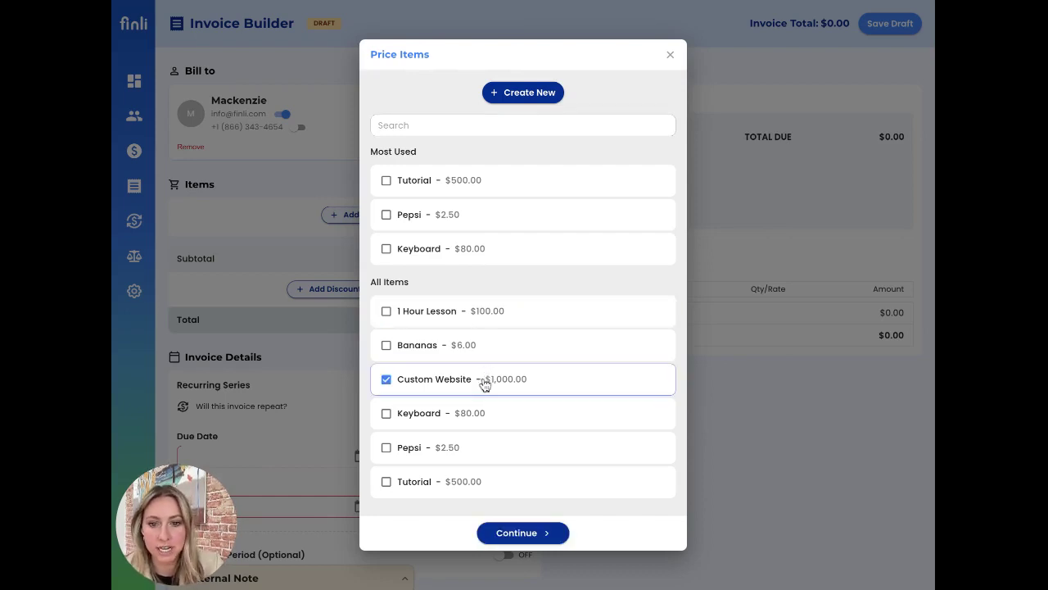
pyautogui.click(462, 488)
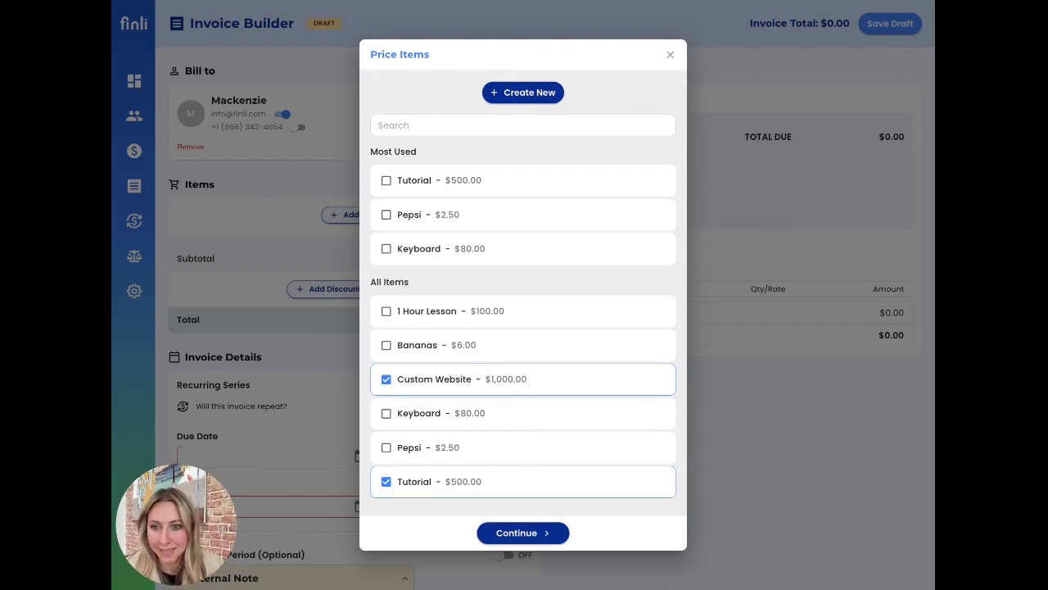
pyautogui.click(466, 323)
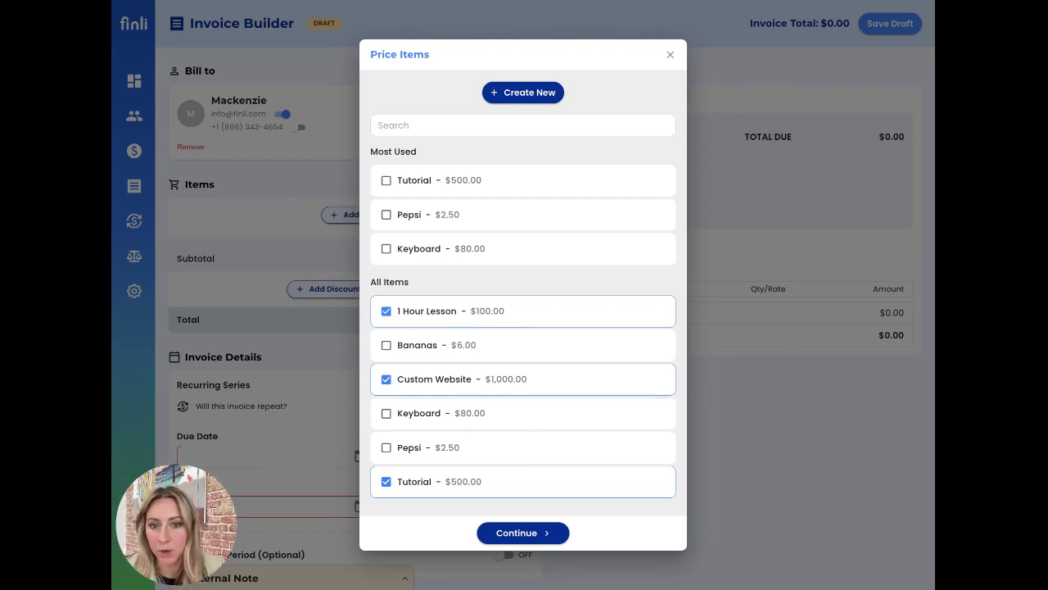
pyautogui.click(464, 260)
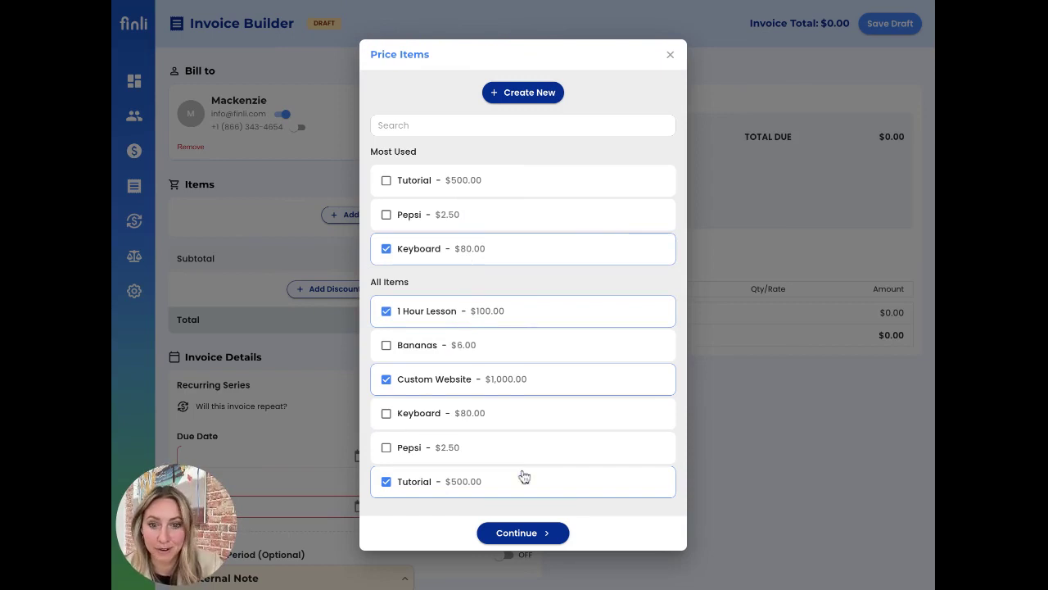
pyautogui.click(517, 533)
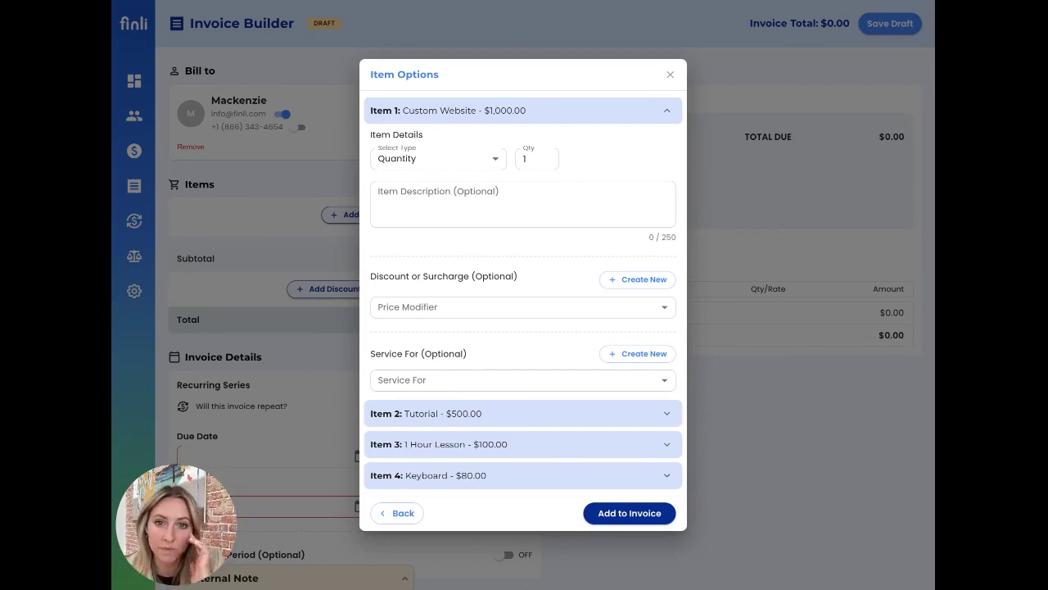
# For the Custom Website item, choose the Quantity type, the New Customer Discount of -10% and the Website Design service.
pyautogui.click(486, 161)
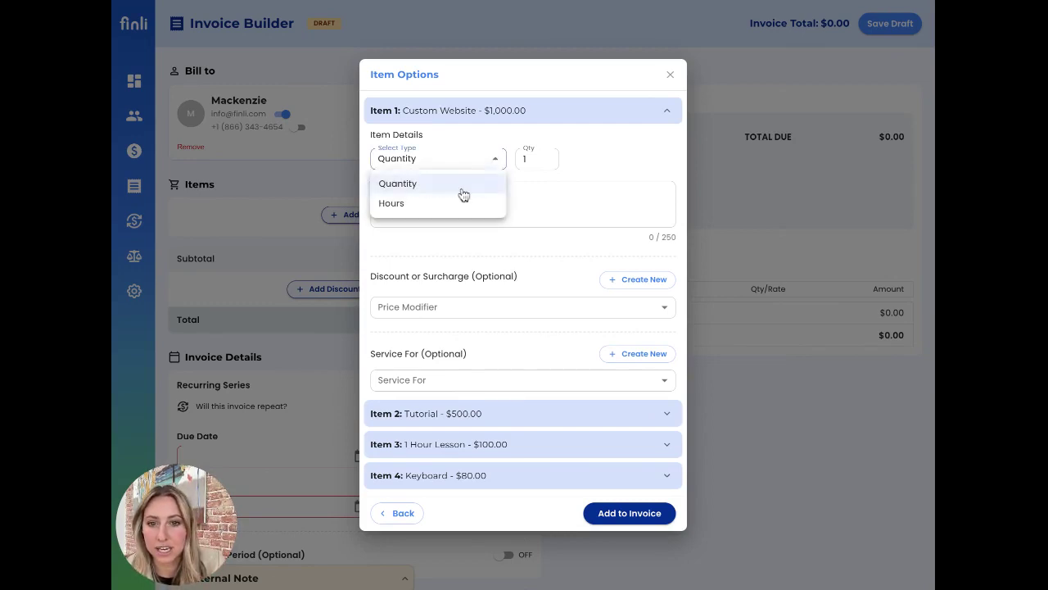
pyautogui.click(464, 189)
pyautogui.click(537, 158)
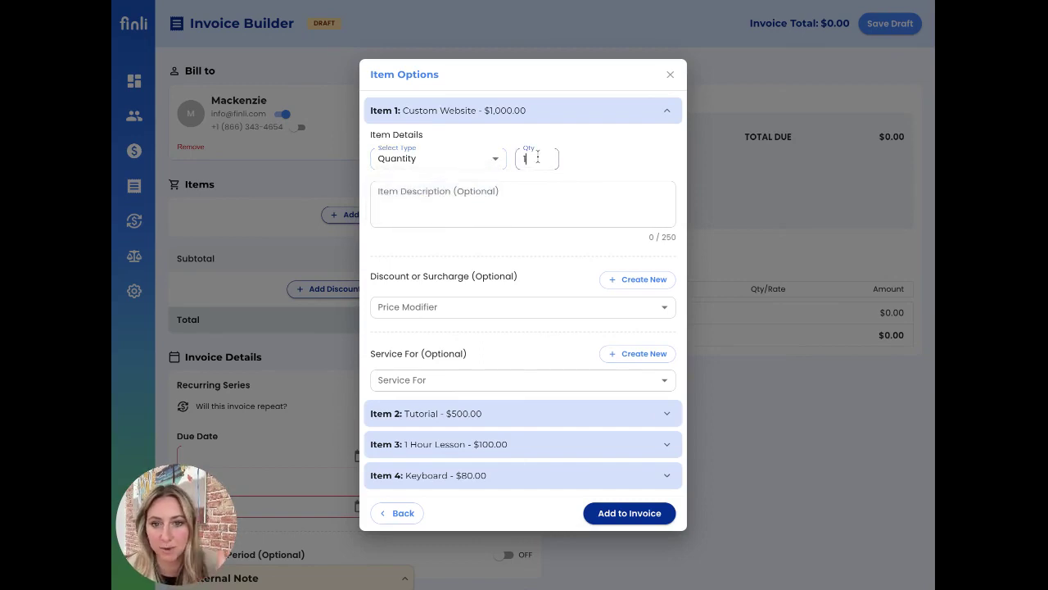
pyautogui.click(526, 190)
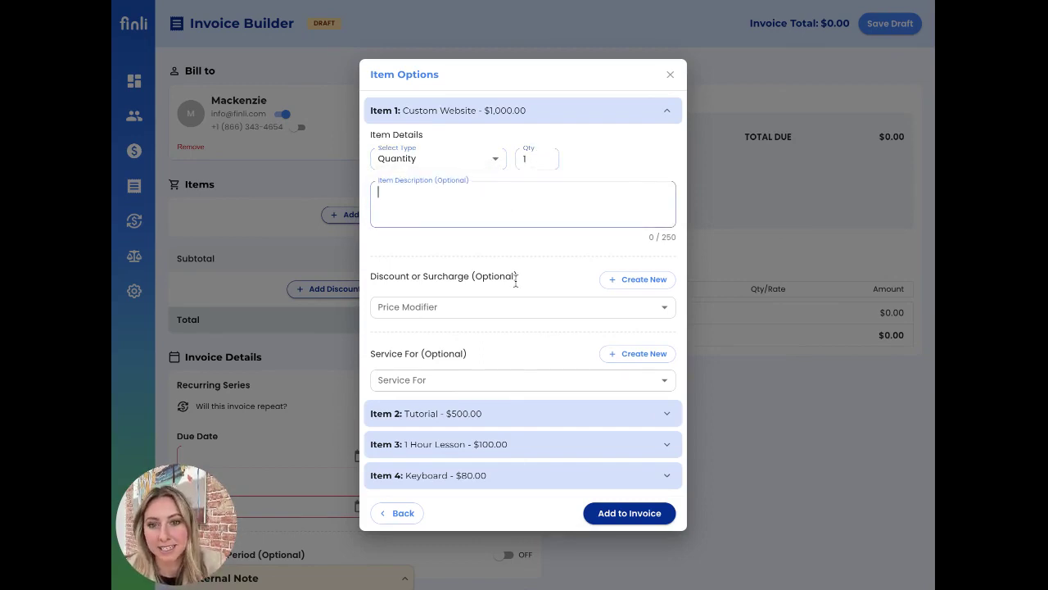
pyautogui.click(517, 309)
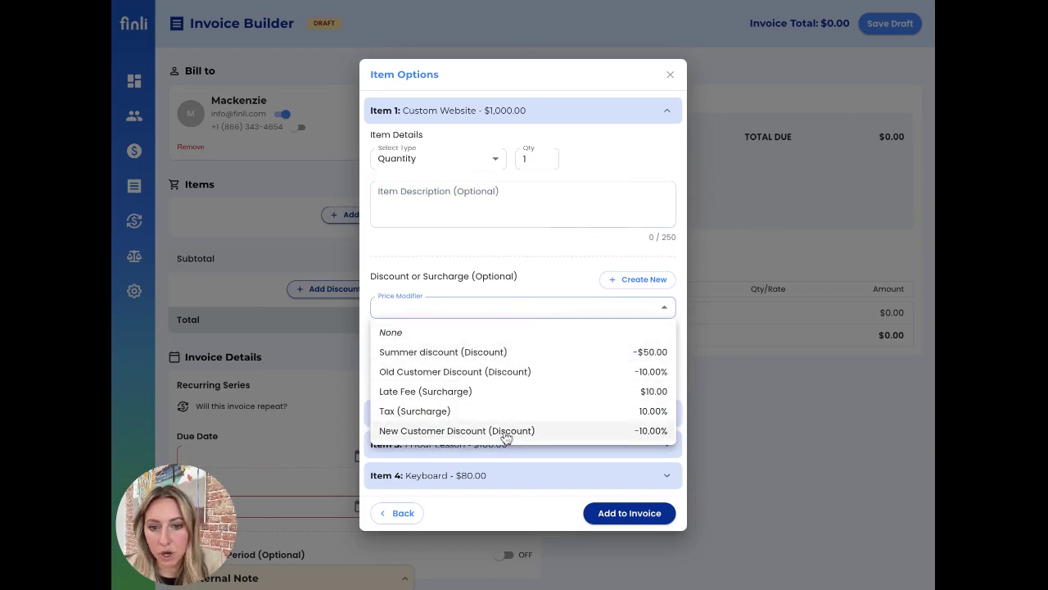
pyautogui.click(506, 438)
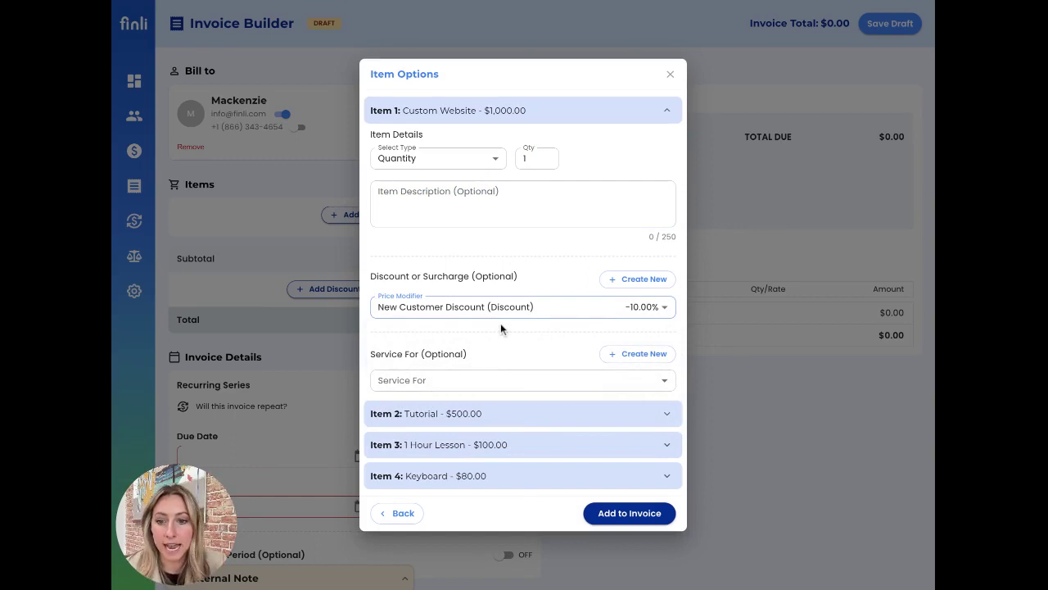
pyautogui.click(483, 381)
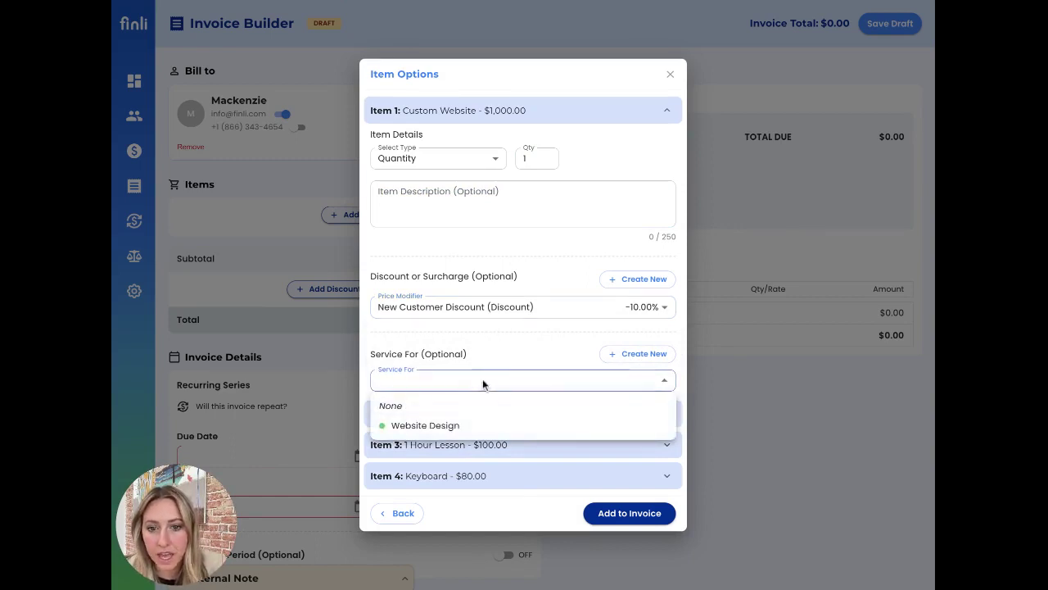
pyautogui.click(466, 426)
# Set the Tutorial item to 2 hours, clear its description and assign it to the Website Design service.
pyautogui.click(666, 413)
pyautogui.scroll(-2, 647, 401)
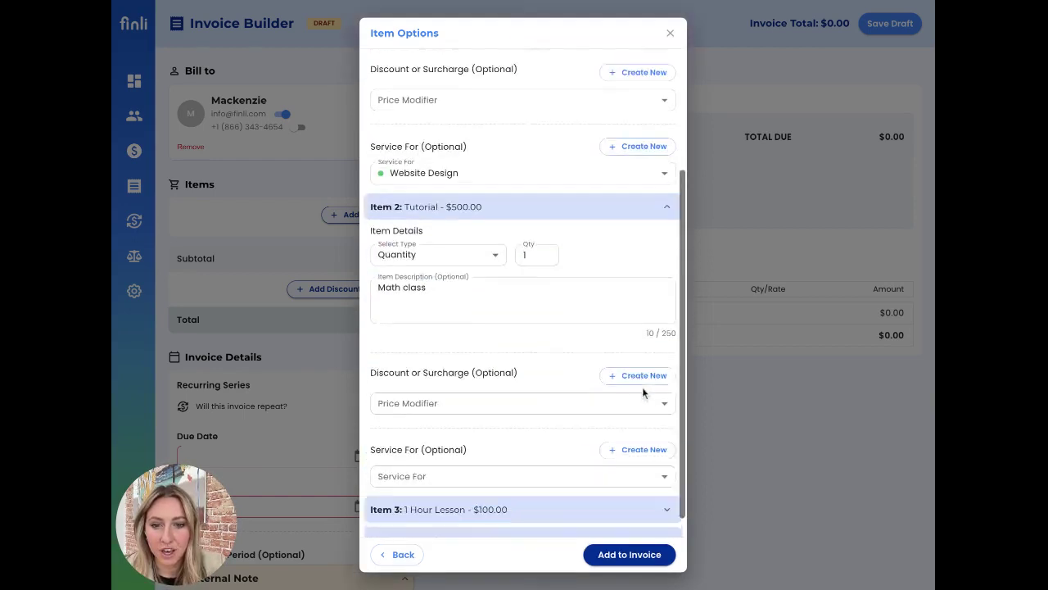
pyautogui.click(468, 232)
pyautogui.click(442, 279)
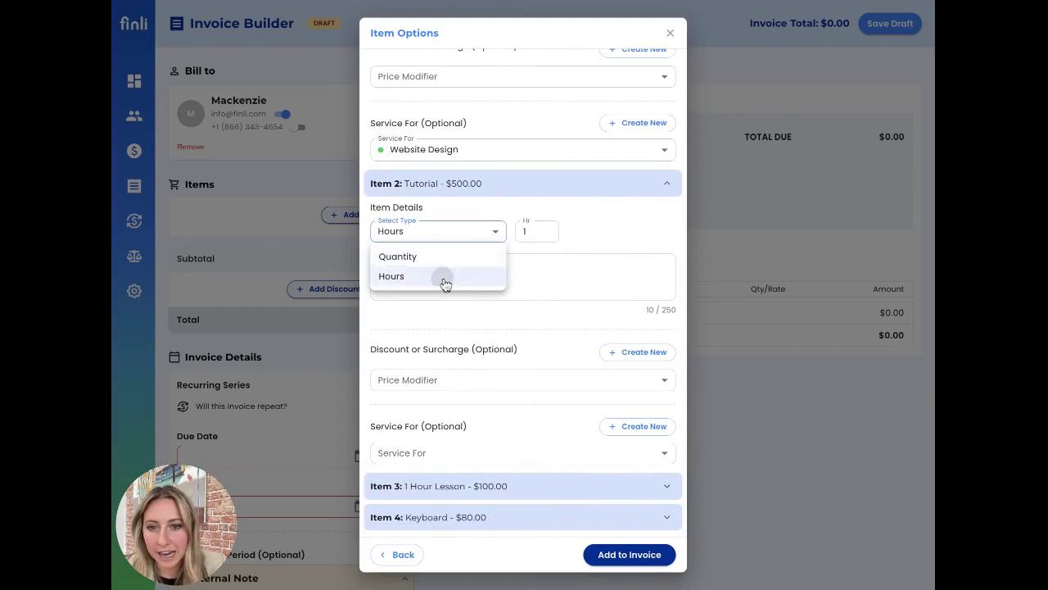
pyautogui.click(526, 233)
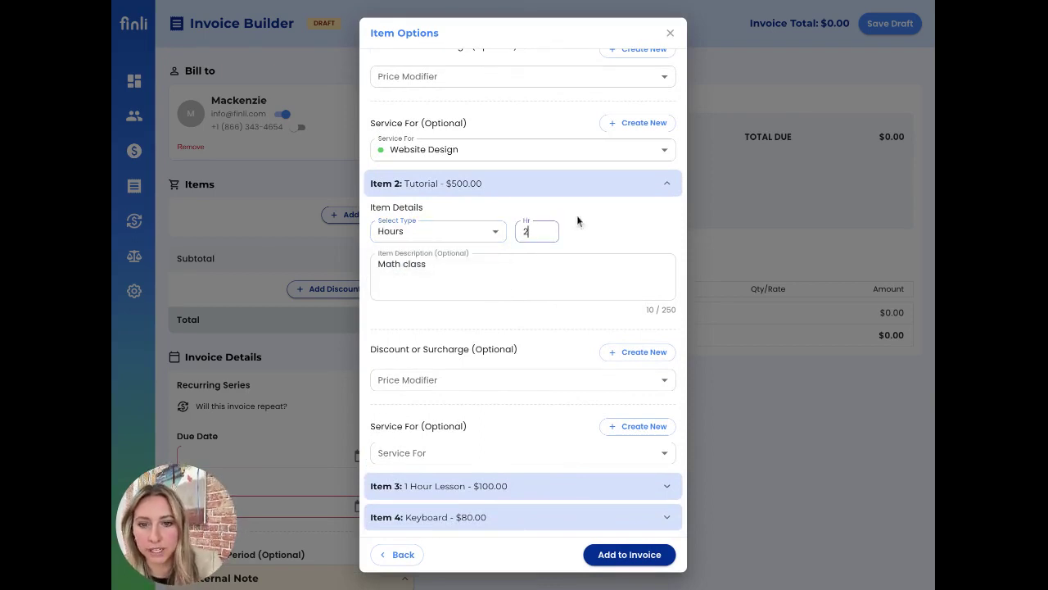
pyautogui.click(583, 259)
pyautogui.tripleClick(567, 263)
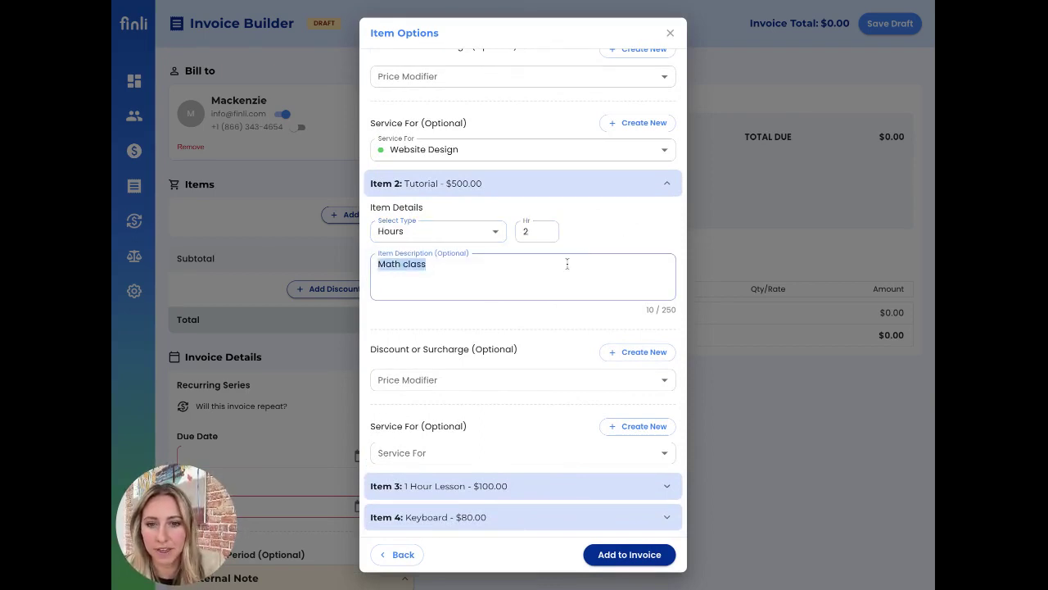
pyautogui.press('BackSpace')
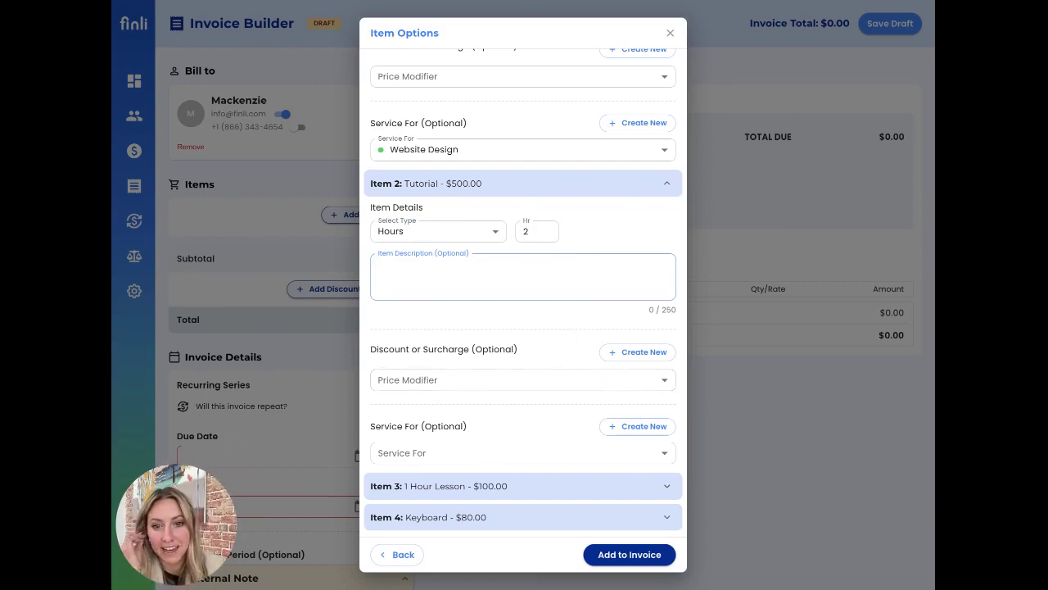
pyautogui.click(532, 456)
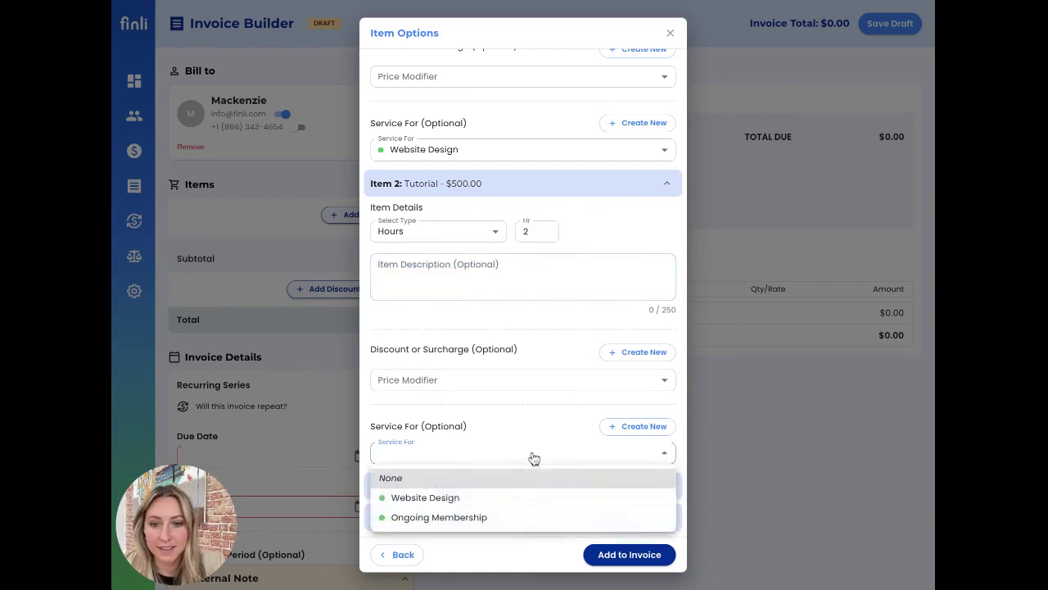
pyautogui.click(492, 500)
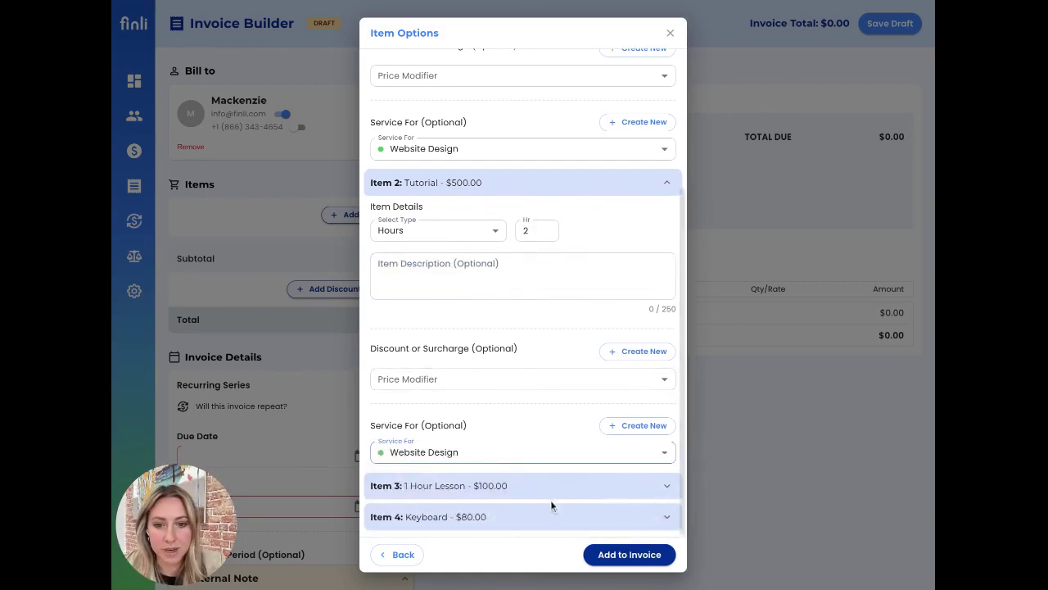
# Set the 1 Hour Lesson item's type to Hours and apply the New Customer Discount of -10% to it.
pyautogui.click(667, 488)
pyautogui.scroll(-4, 667, 489)
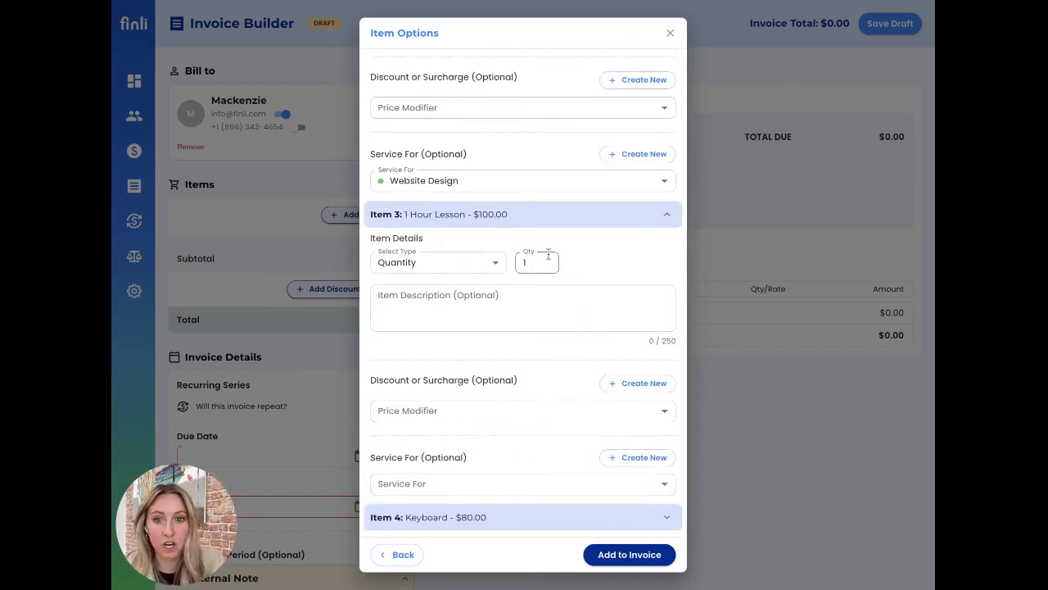
pyautogui.click(494, 269)
pyautogui.click(457, 308)
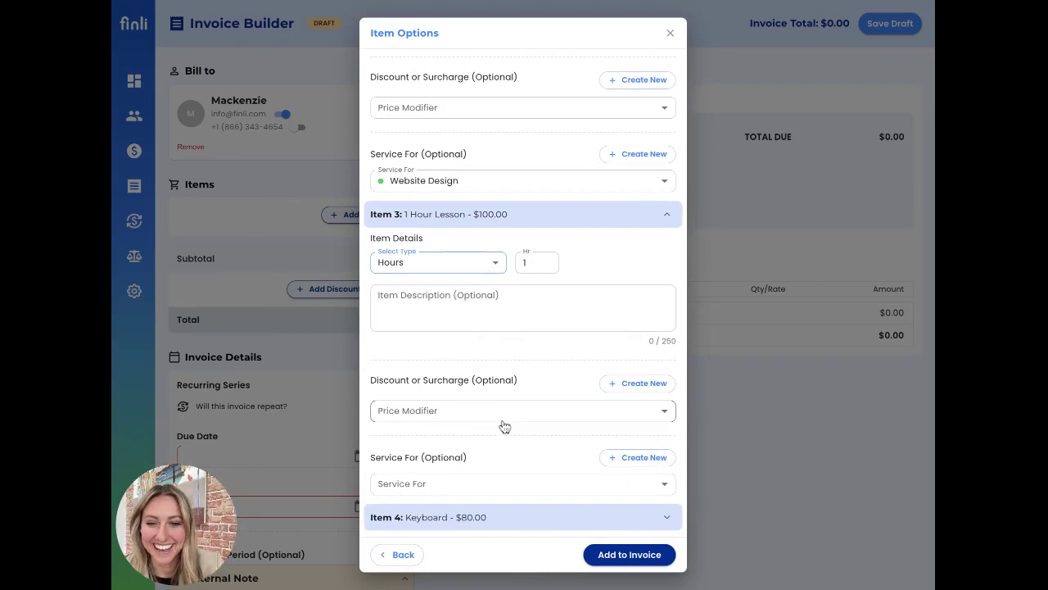
pyautogui.click(505, 413)
pyautogui.click(497, 538)
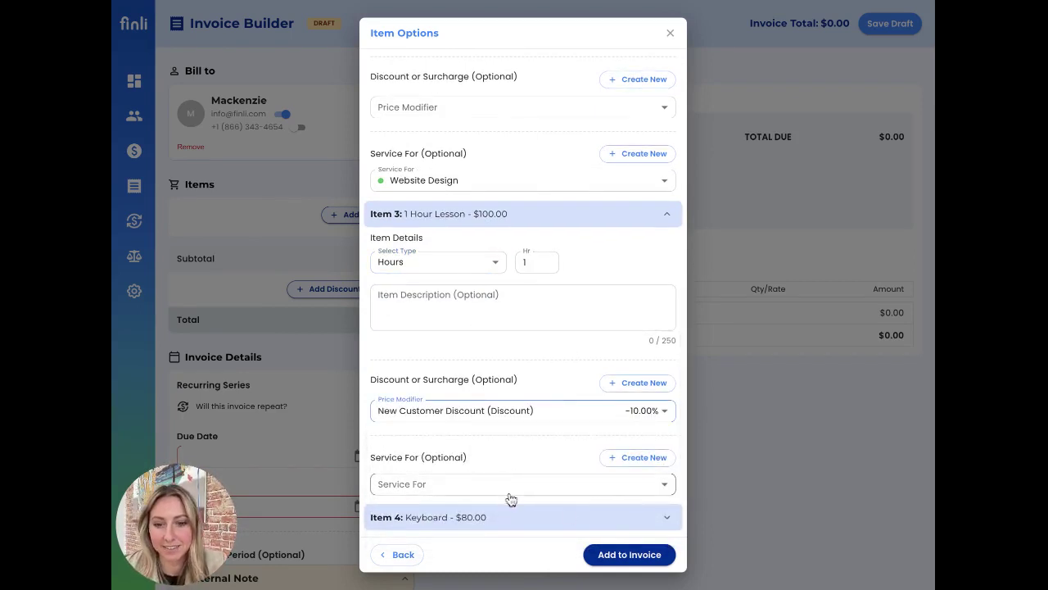
# Keep the Keyboard item's type as Quantity and add all four configured items to the invoice.
pyautogui.click(572, 516)
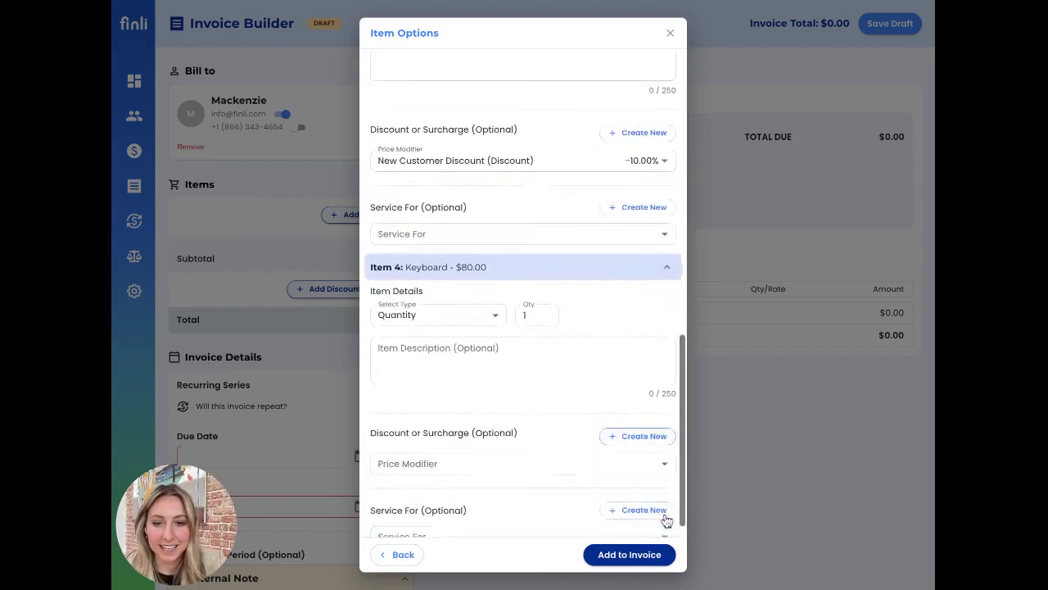
pyautogui.click(474, 296)
pyautogui.click(456, 328)
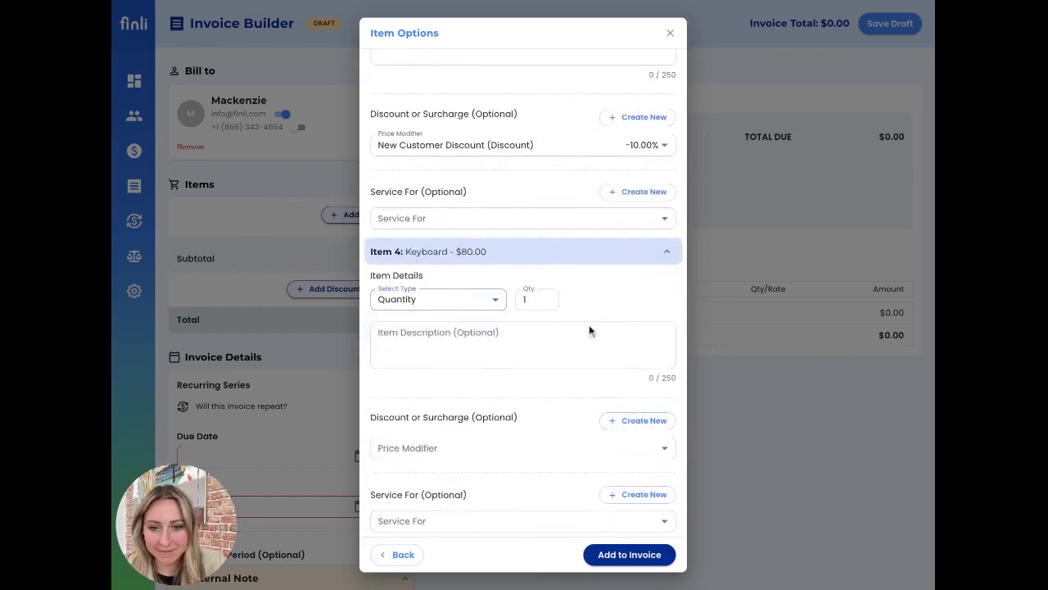
pyautogui.scroll(-1, 550, 425)
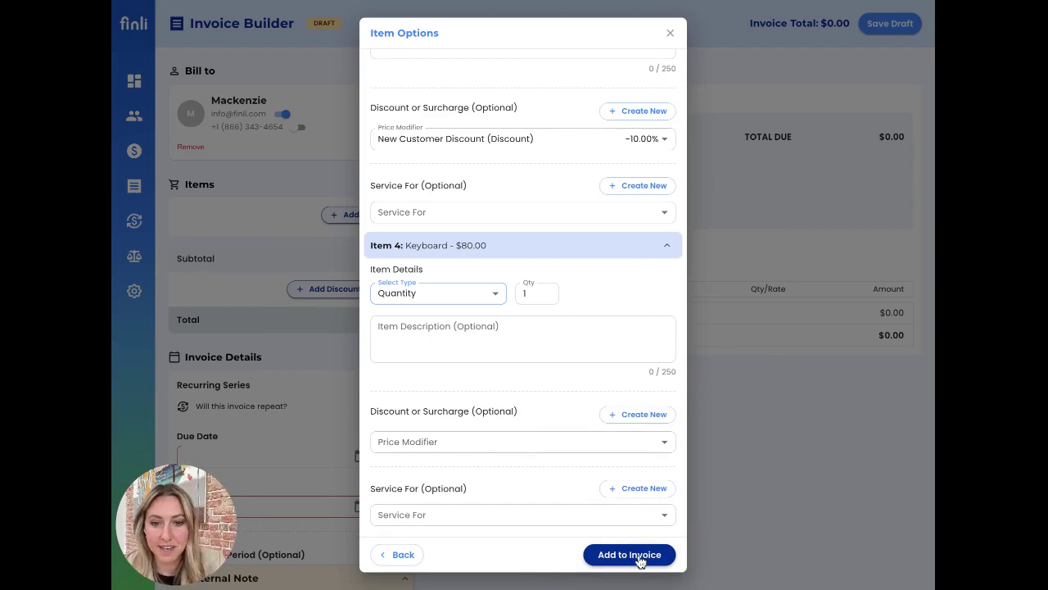
pyautogui.click(629, 555)
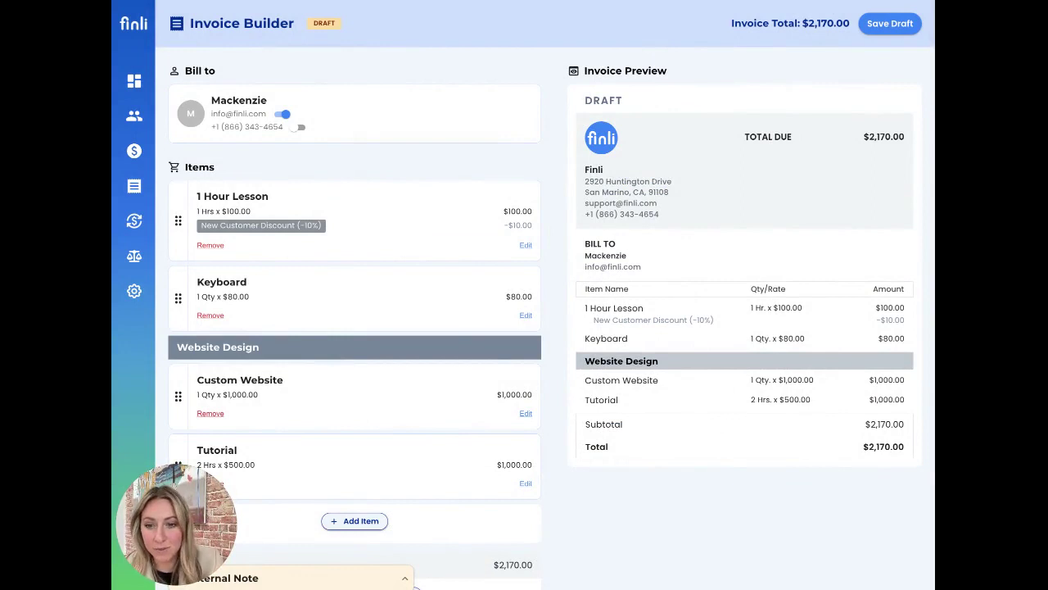
# Examine the ungrouped items and the discount line in the invoice preview.
pyautogui.moveTo(640, 338); pyautogui.dragTo(587, 310)
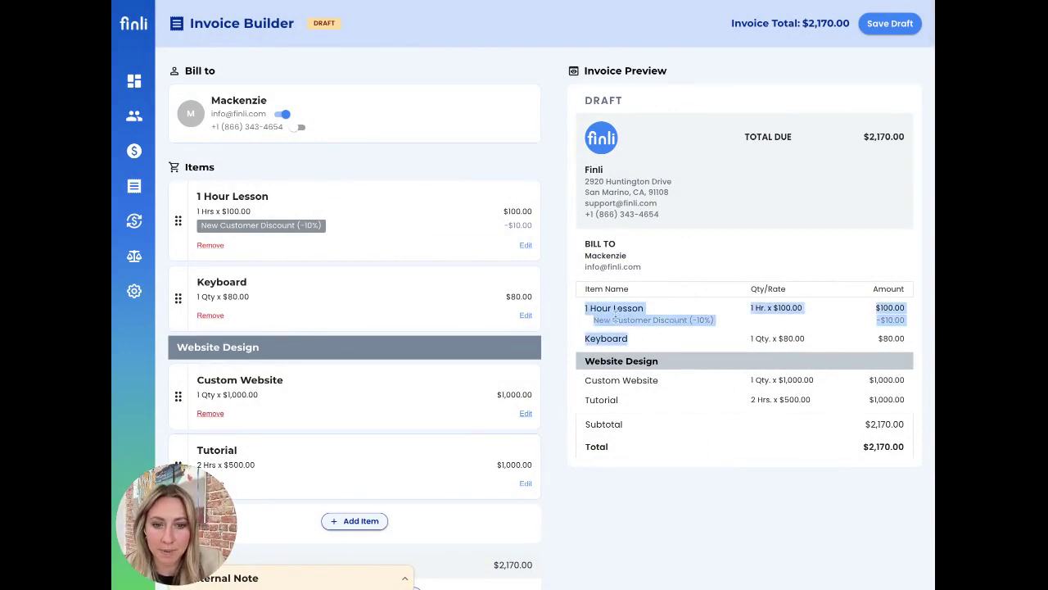
pyautogui.click(680, 356)
pyautogui.tripleClick(655, 320)
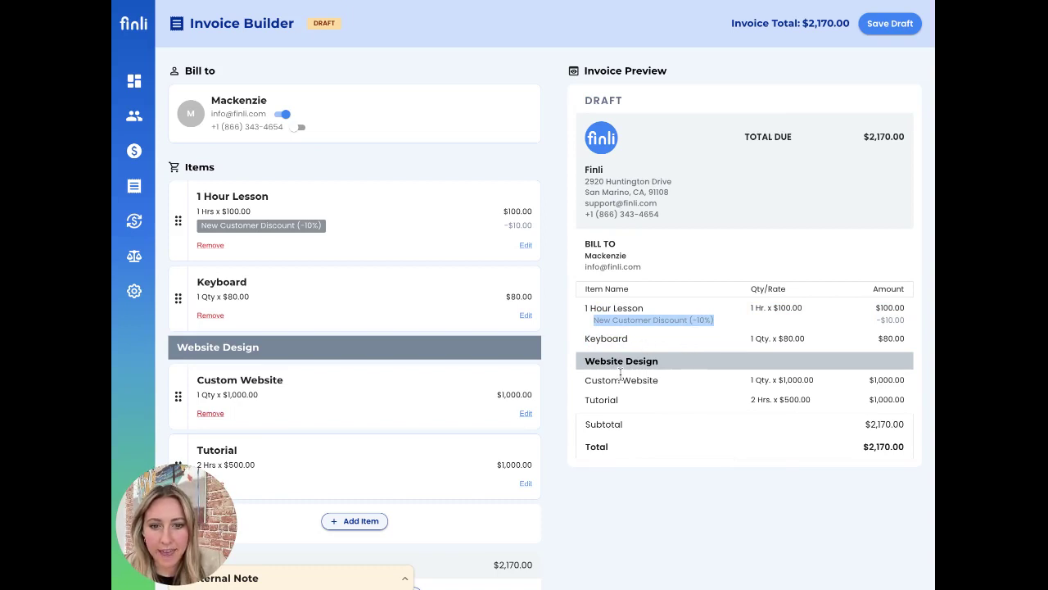
# Examine the Website Design group and its items in the invoice preview.
pyautogui.moveTo(587, 360); pyautogui.dragTo(645, 383)
pyautogui.click(665, 391)
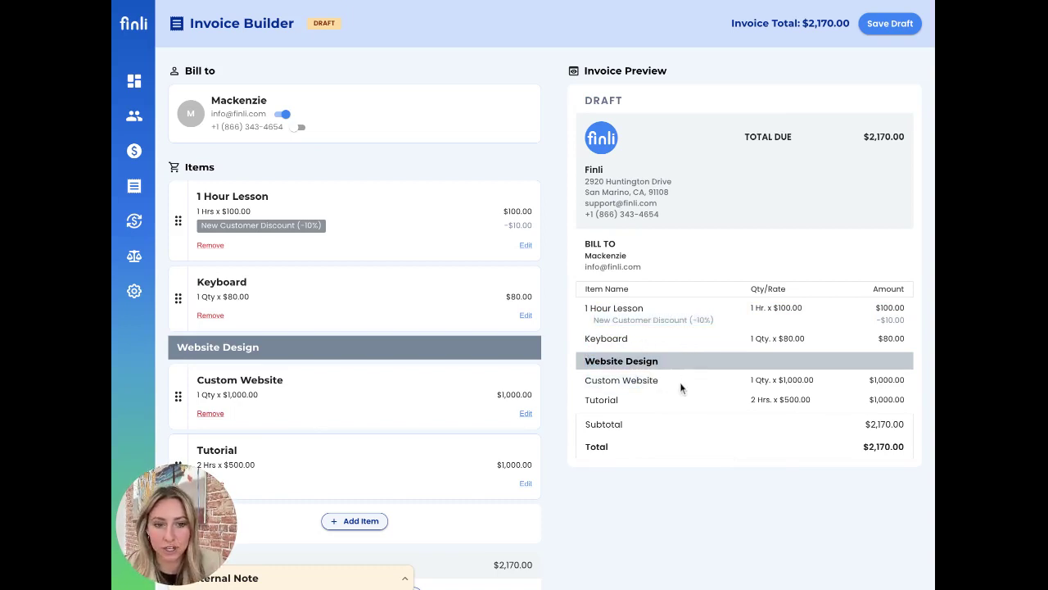
# Create a percentage discount named Spring Discount at 20% and apply it to the whole invoice.
pyautogui.scroll(-3, 680, 382)
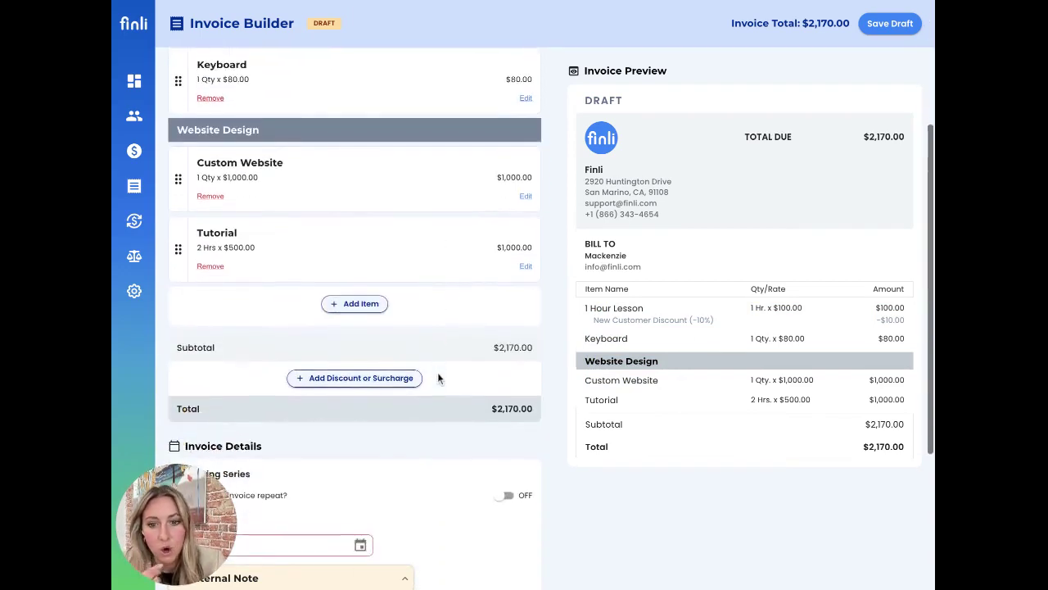
pyautogui.click(401, 377)
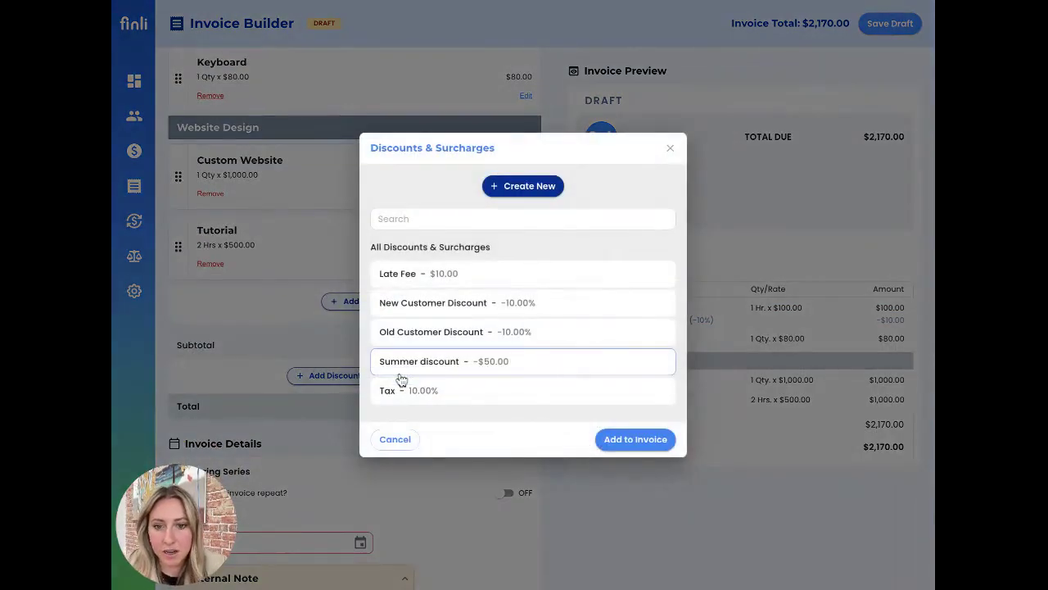
pyautogui.click(527, 189)
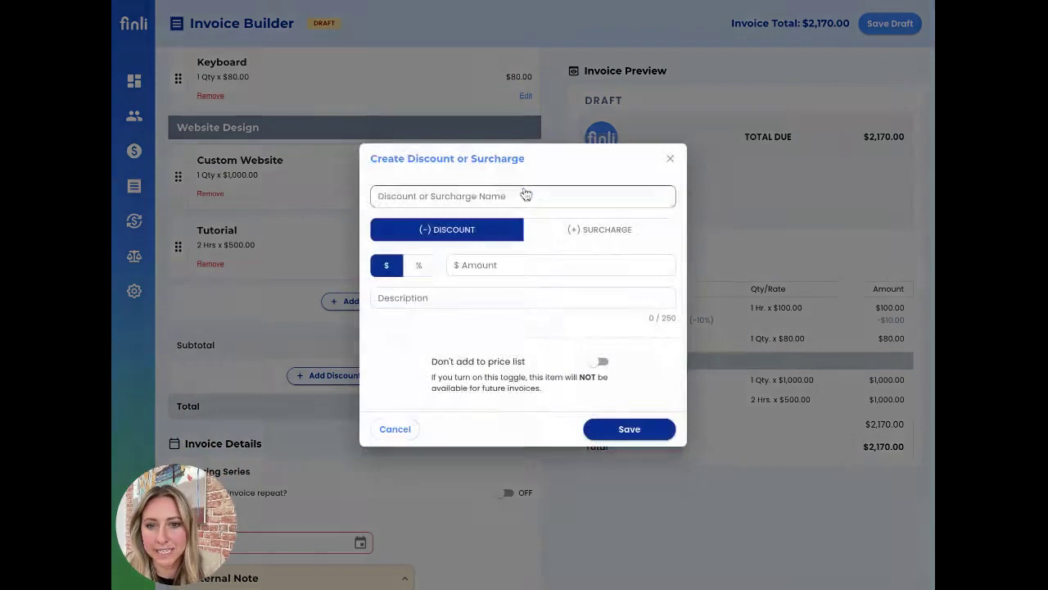
pyautogui.click(483, 200)
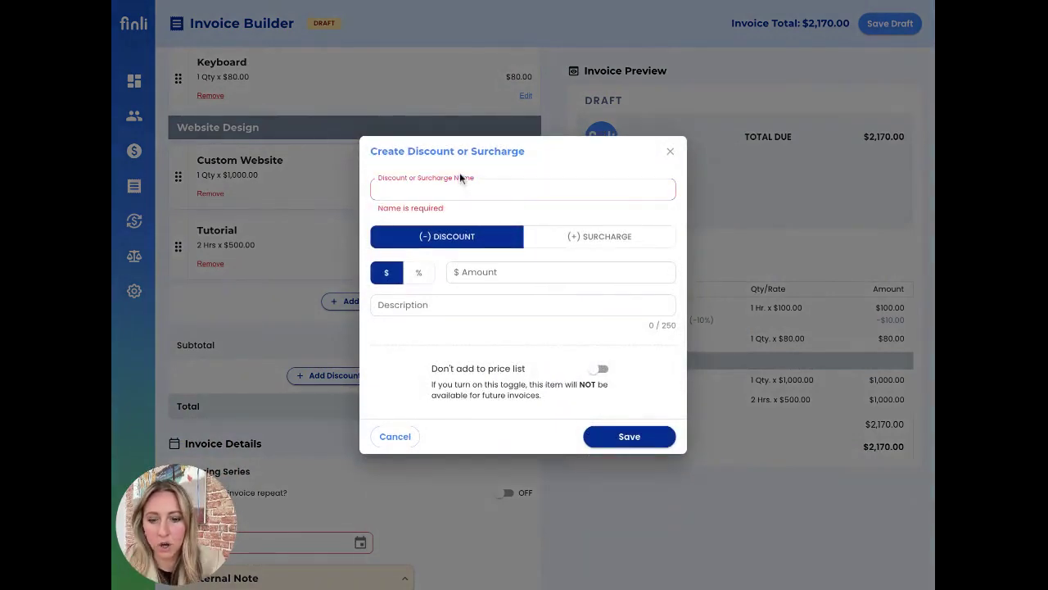
pyautogui.write('Spring Discount')
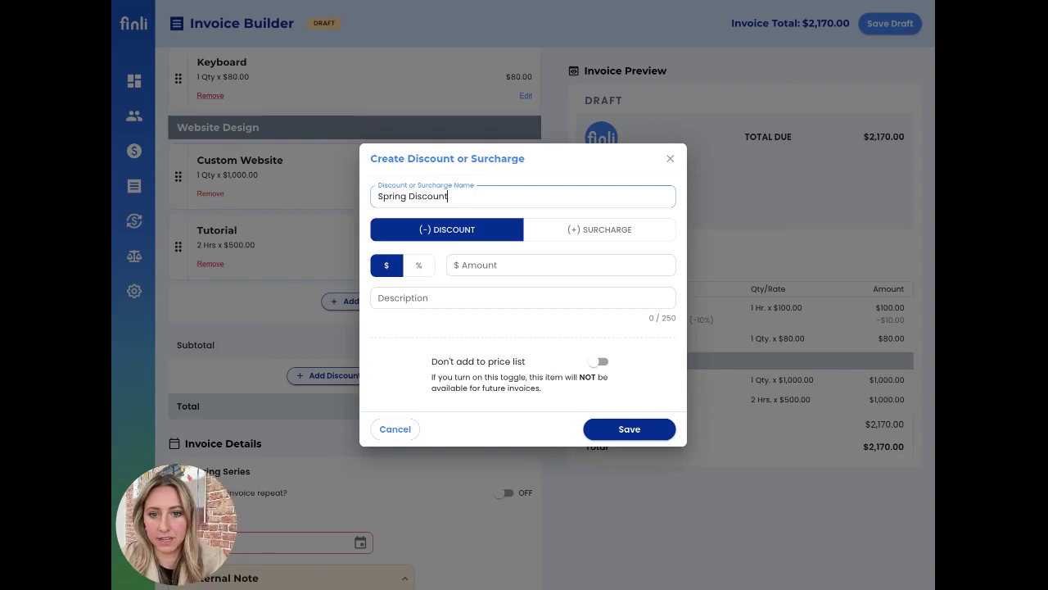
pyautogui.click(419, 265)
pyautogui.click(473, 265)
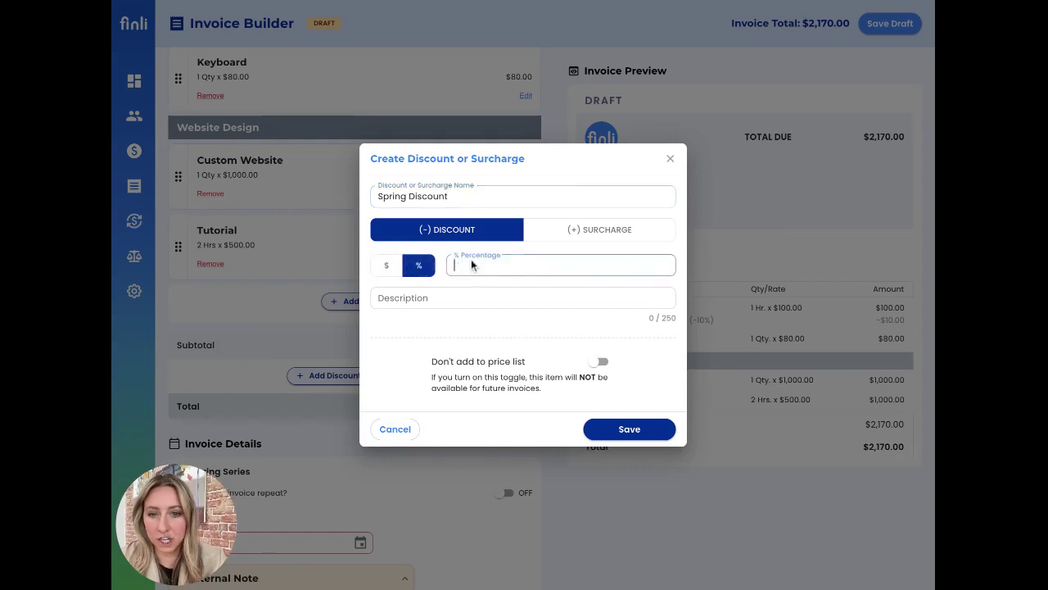
pyautogui.write('20')
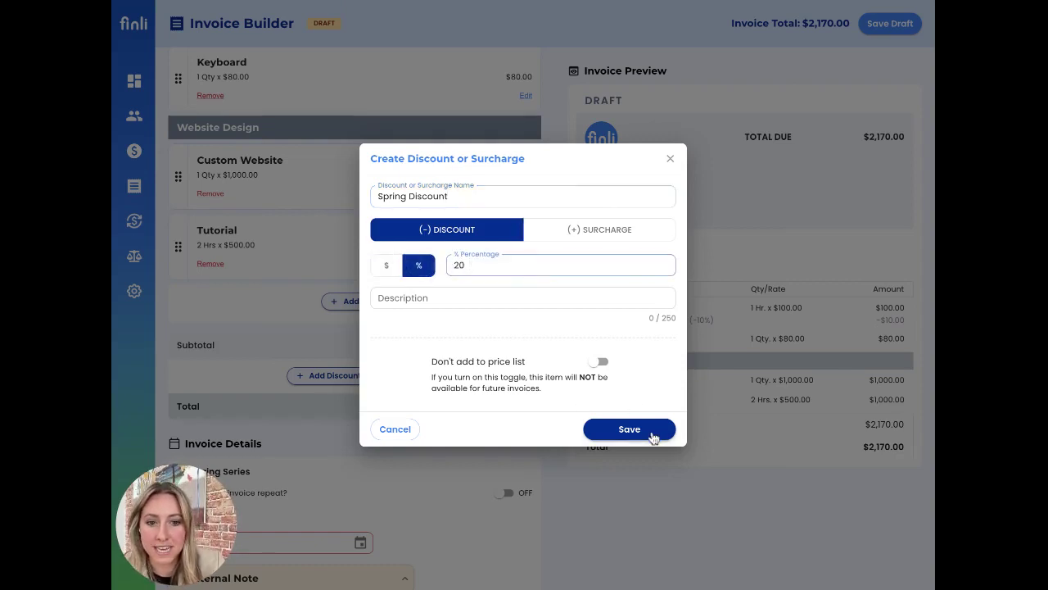
pyautogui.click(652, 435)
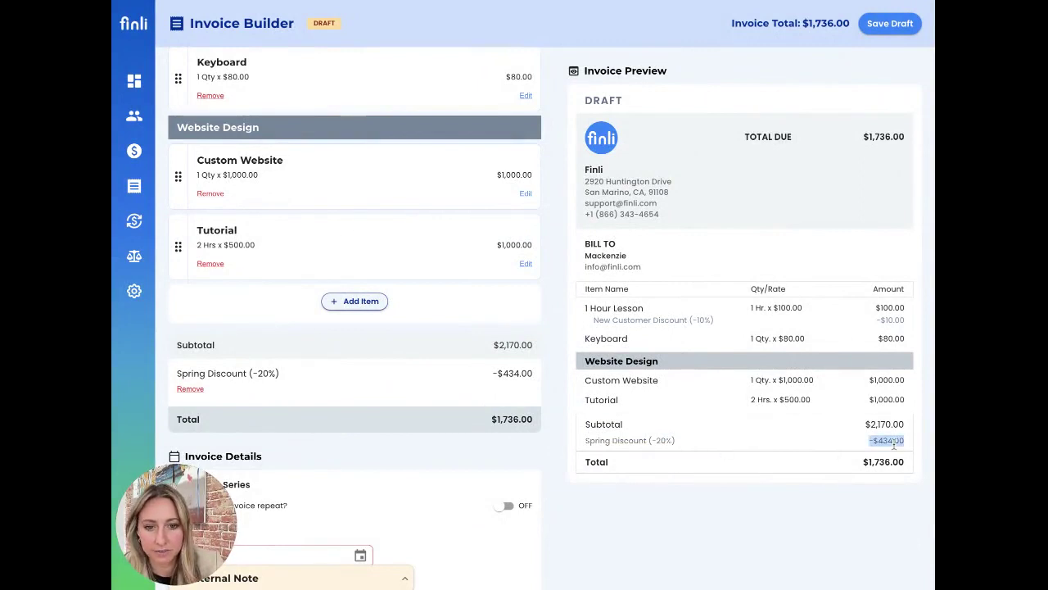
# Make the invoice a recurring series and set its due date to 3/31/2023.
pyautogui.scroll(-3, 471, 425)
pyautogui.scroll(-1, 471, 425)
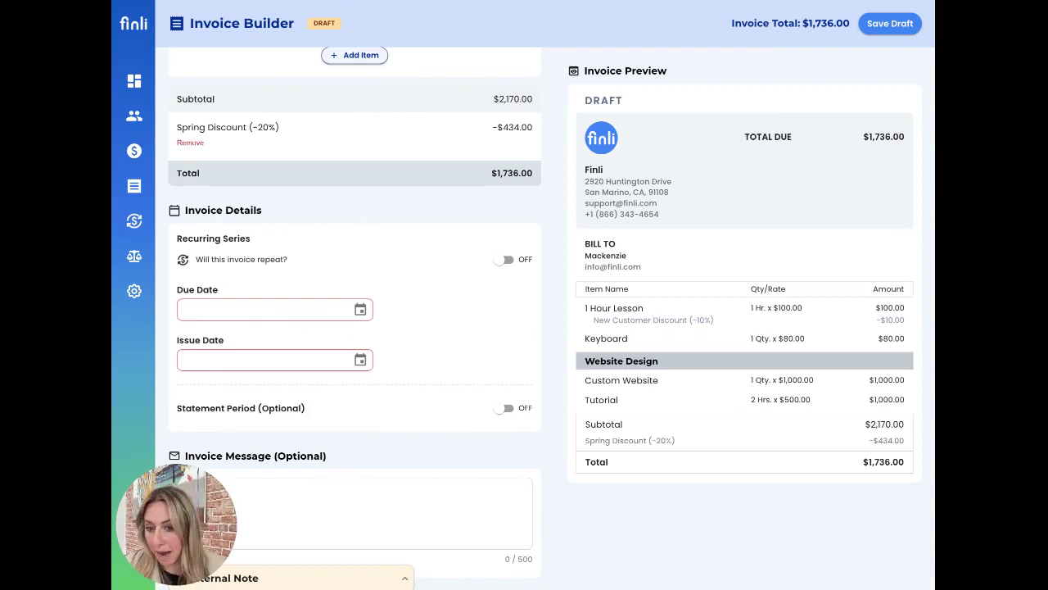
pyautogui.click(506, 259)
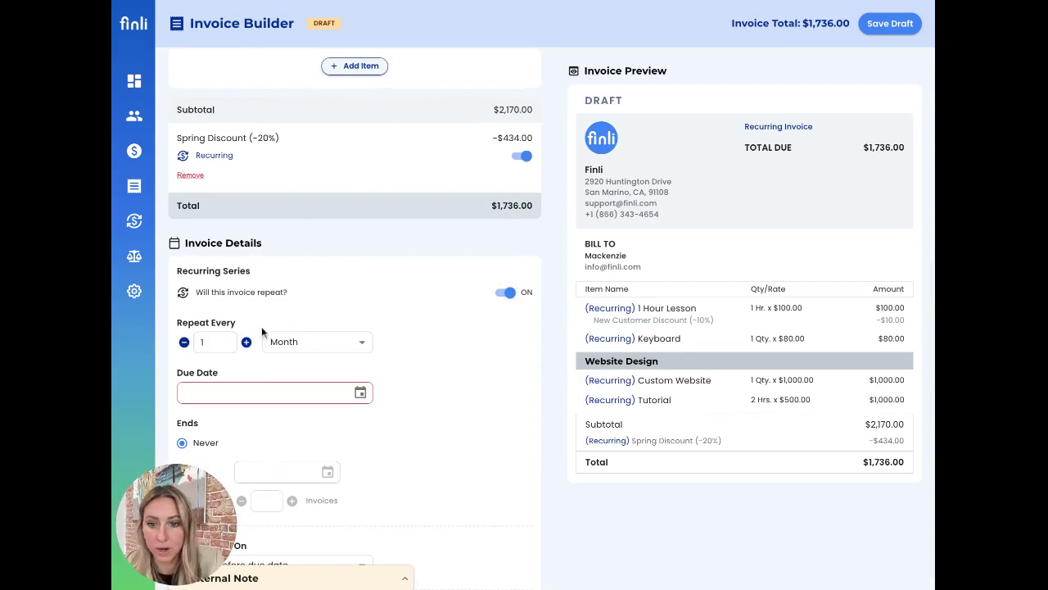
pyautogui.scroll(-1, 393, 357)
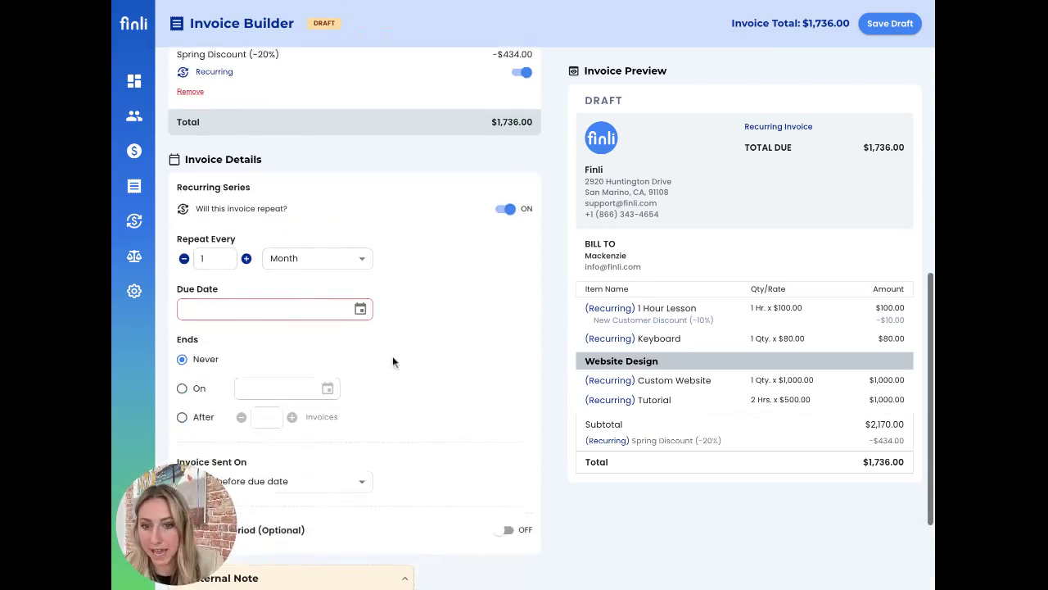
pyautogui.click(366, 317)
pyautogui.click(283, 465)
# End the recurring series after 6 invoices and have each invoice sent 1 day before its due date.
pyautogui.scroll(-1, 419, 400)
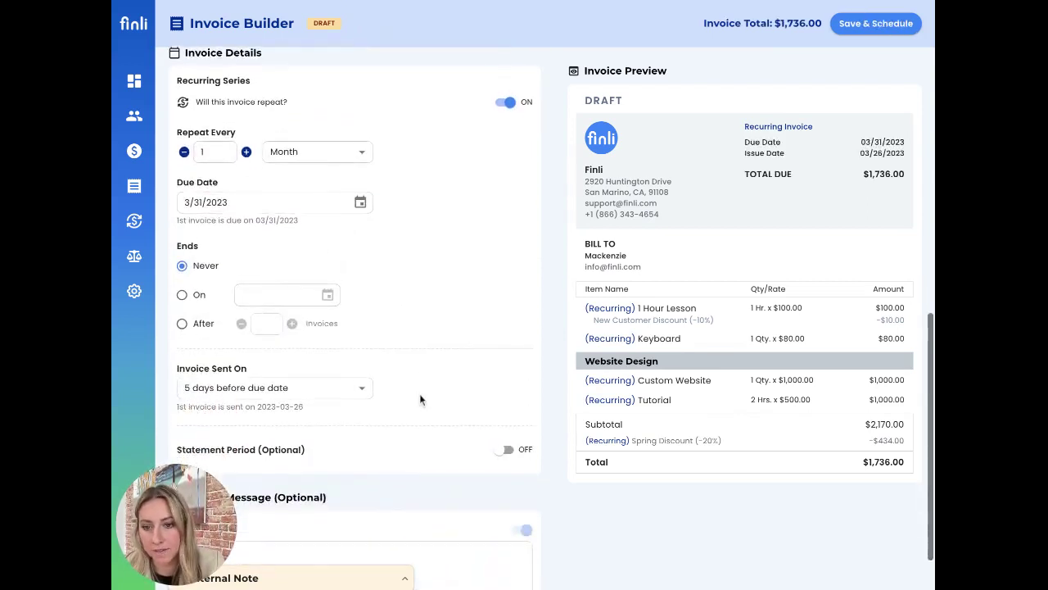
pyautogui.click(182, 323)
pyautogui.doubleClick(266, 323)
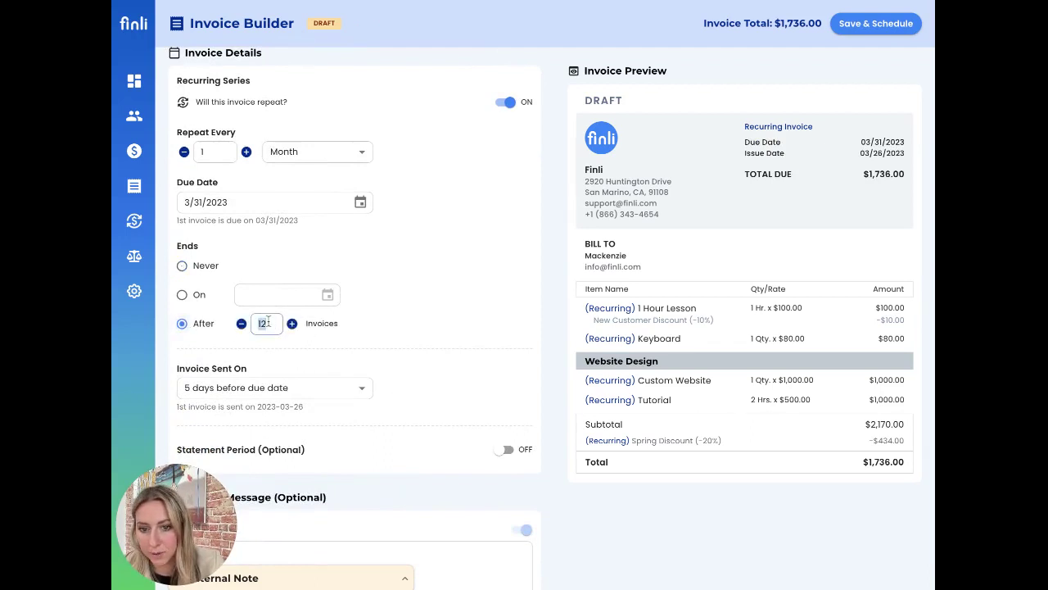
pyautogui.write('6')
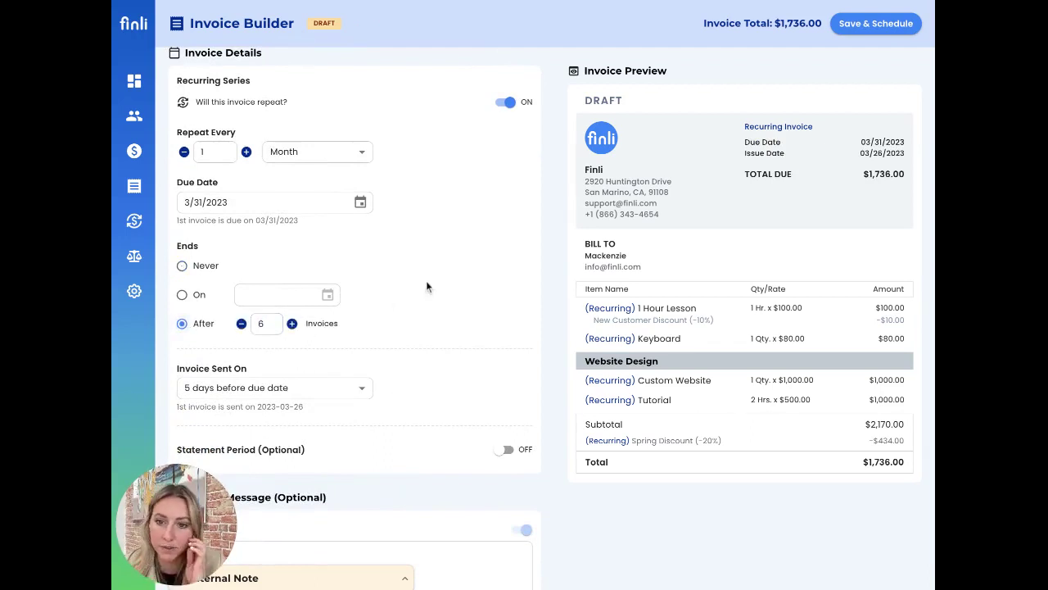
pyautogui.scroll(-1, 426, 286)
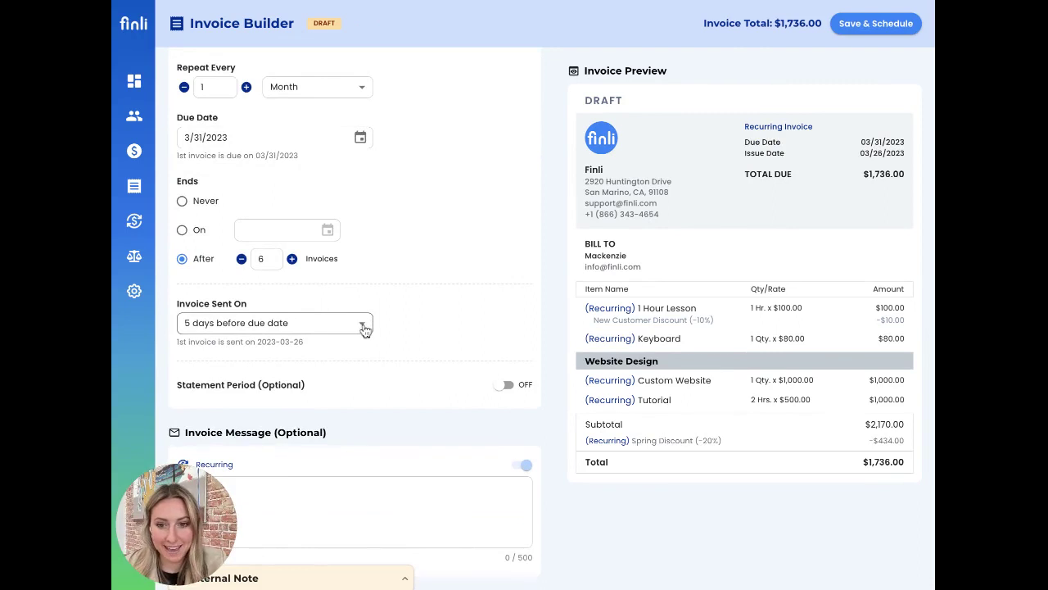
pyautogui.click(365, 328)
pyautogui.click(318, 368)
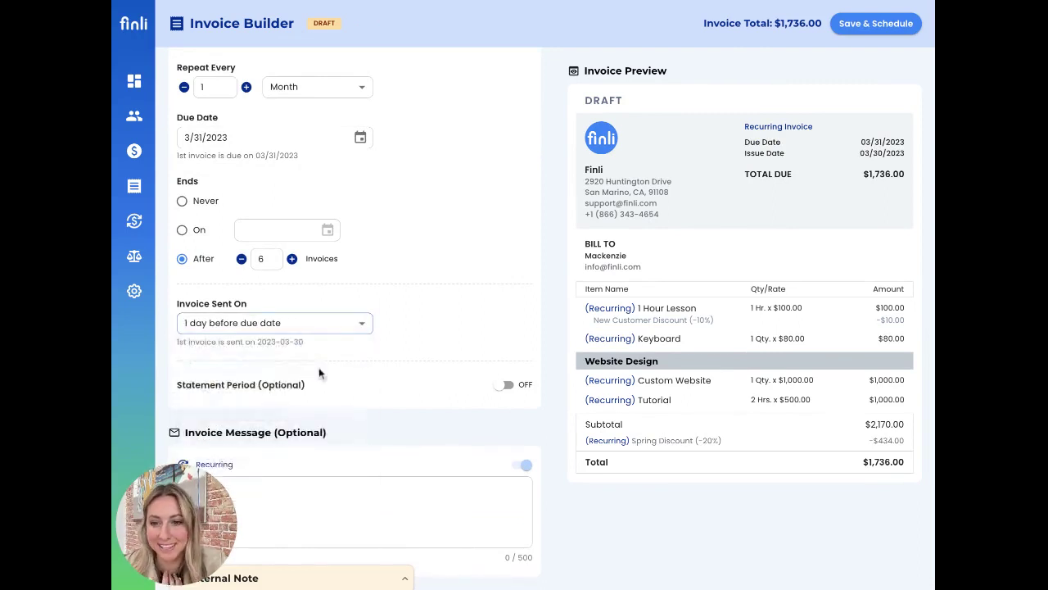
# Turn off recurring for the Custom Website, Keyboard and 1 Hour Lesson items.
pyautogui.scroll(1, 432, 323)
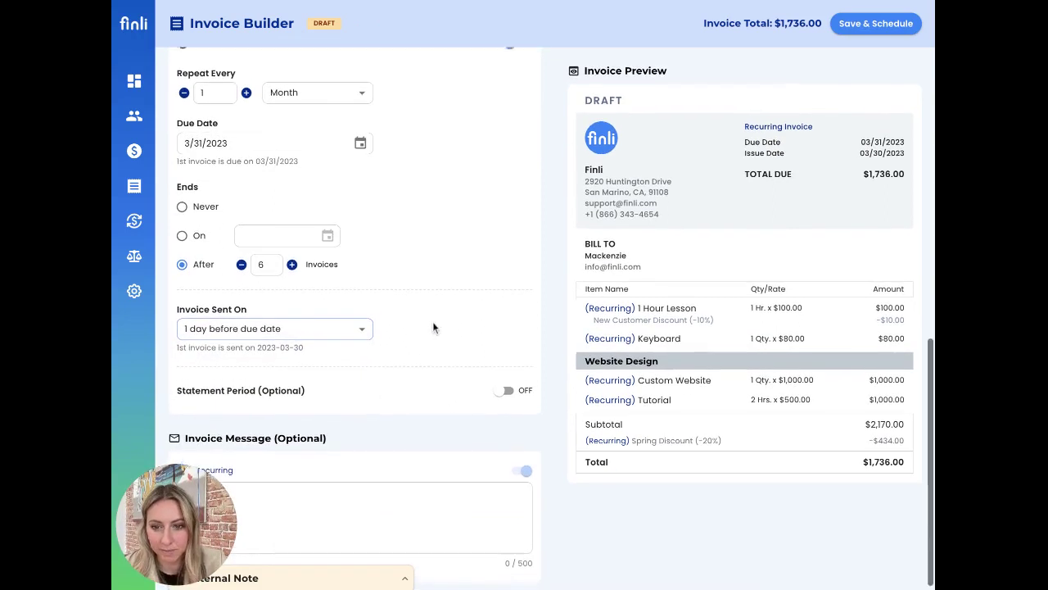
pyautogui.scroll(10, 432, 327)
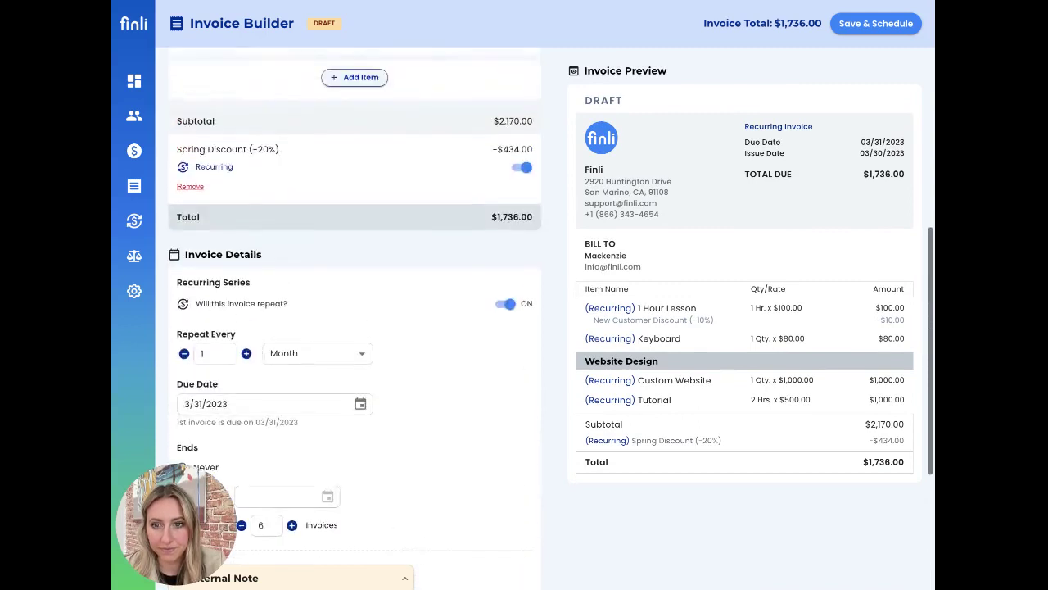
pyautogui.scroll(4, 434, 347)
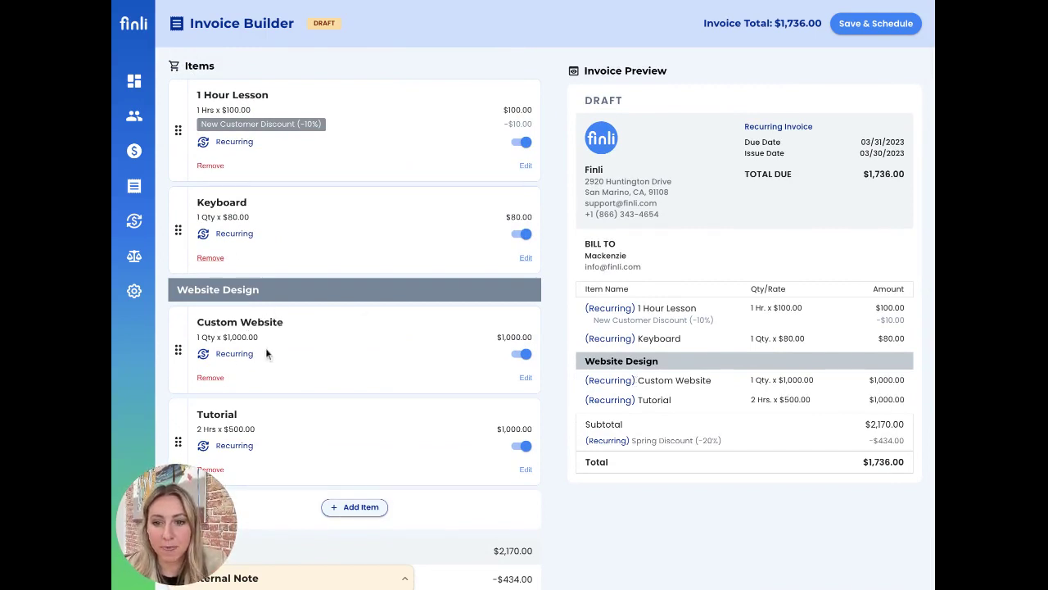
pyautogui.click(518, 357)
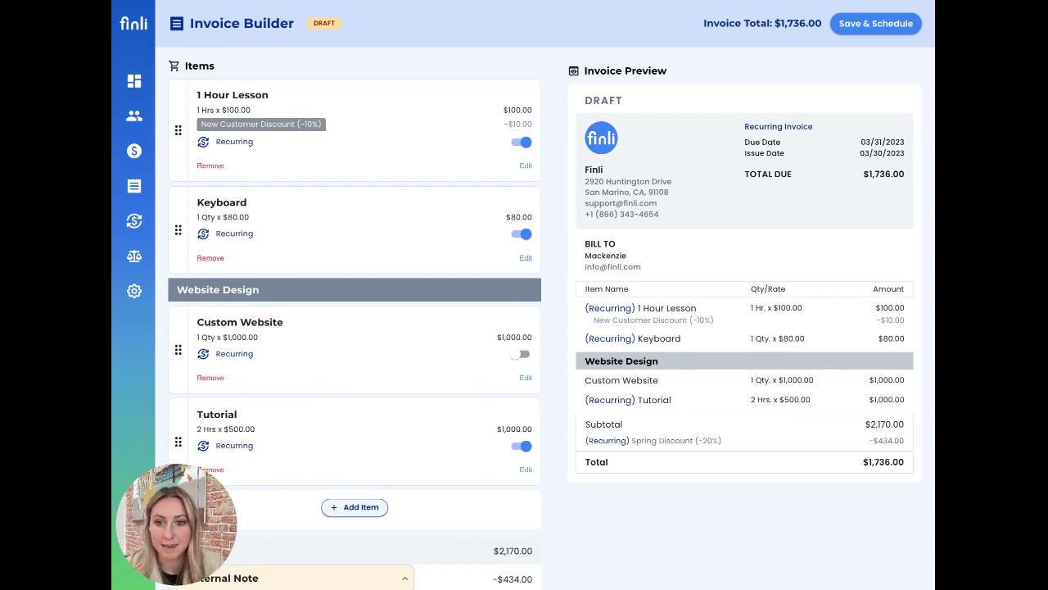
pyautogui.click(523, 235)
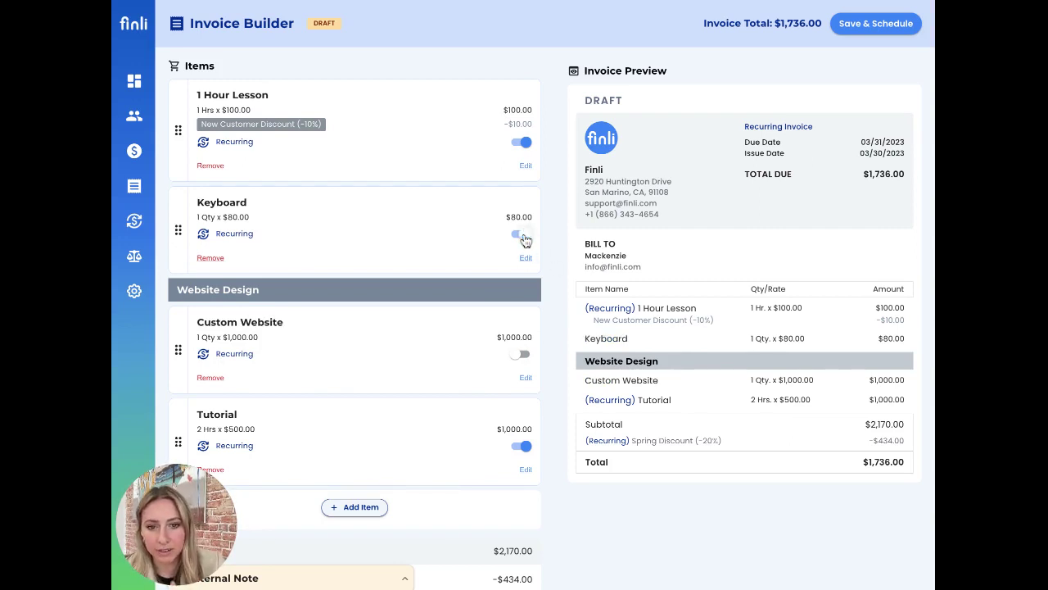
pyautogui.click(518, 145)
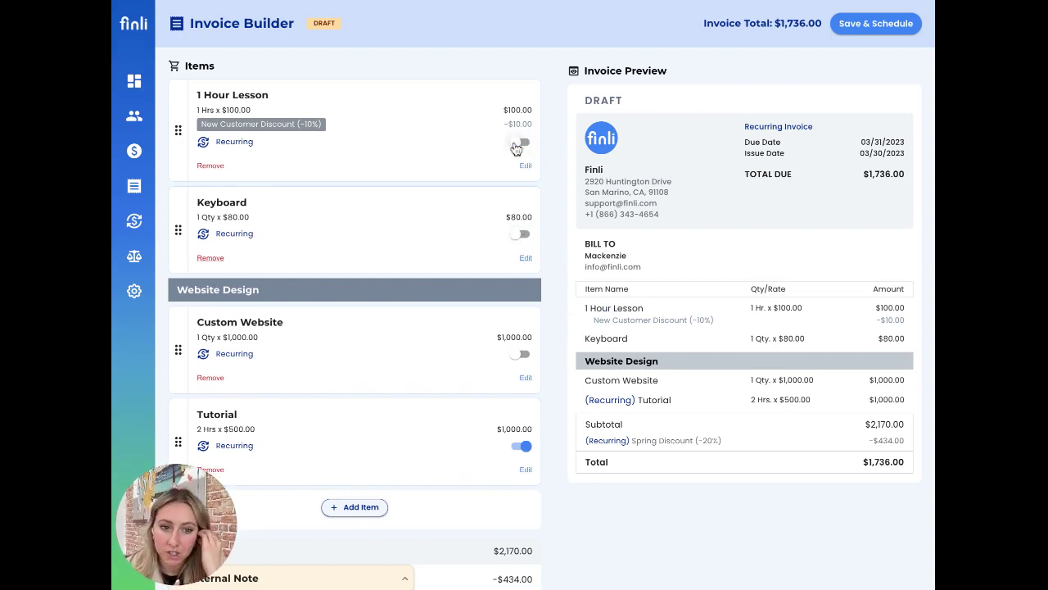
# Examine the recurring Tutorial line in the invoice preview.
pyautogui.doubleClick(611, 399)
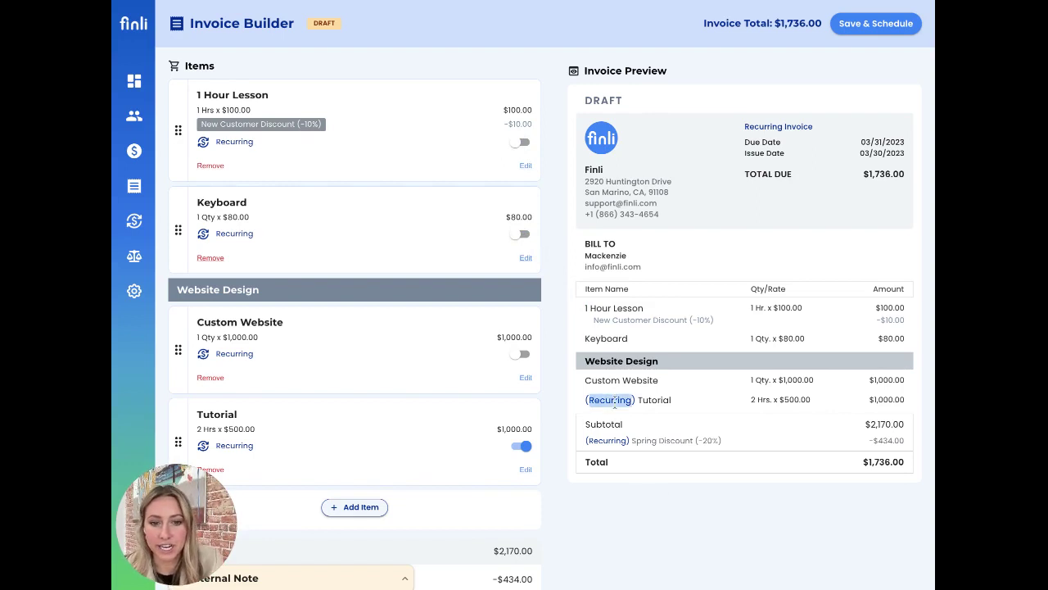
pyautogui.moveTo(614, 402); pyautogui.dragTo(693, 402)
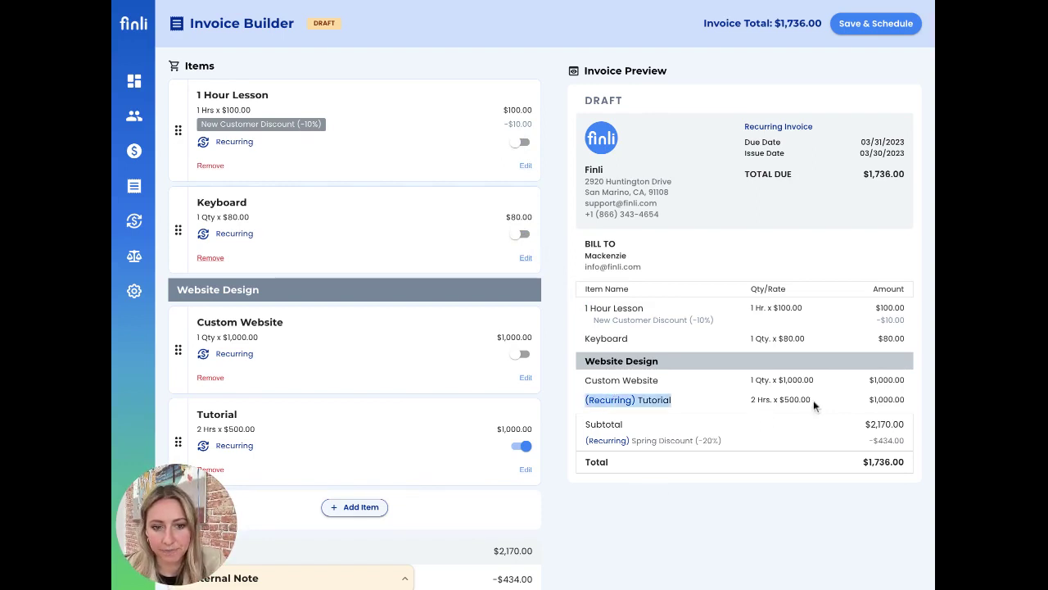
pyautogui.click(662, 435)
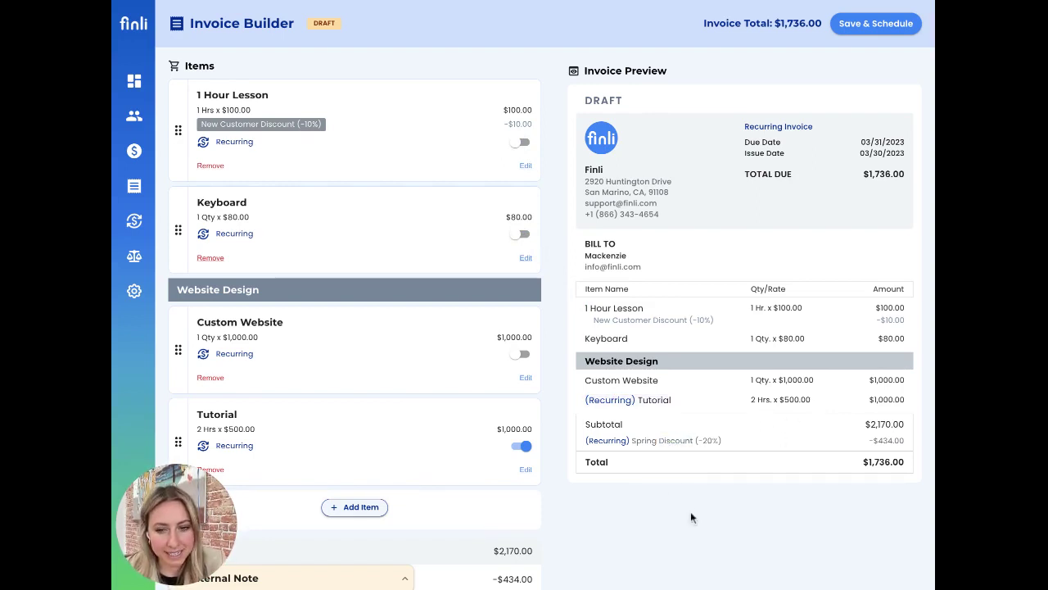
# Add the invoice message "Excited to be working with your team!" and turn off recurring for the message.
pyautogui.scroll(-2, 690, 511)
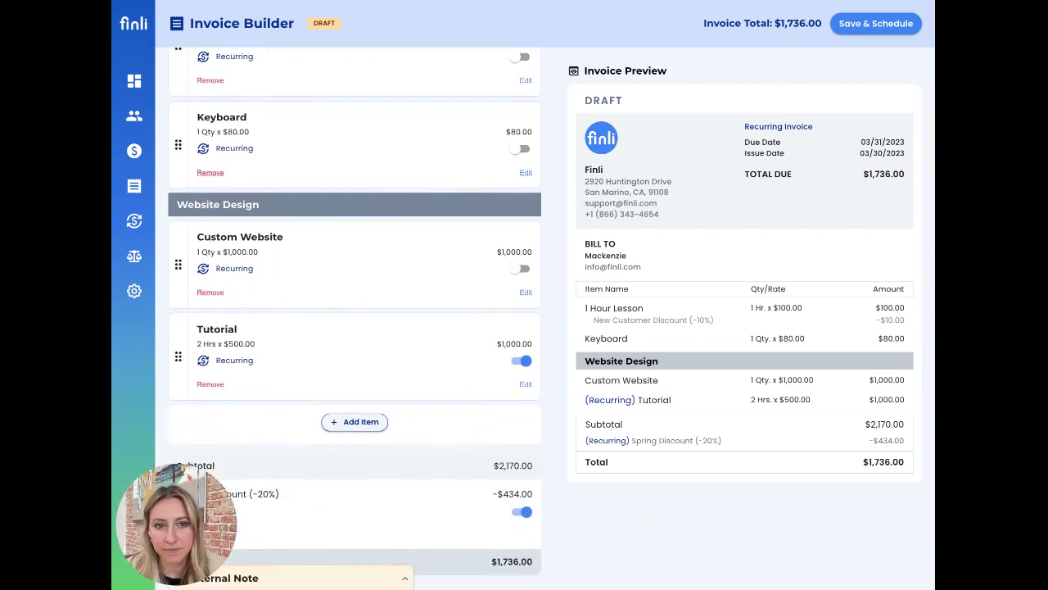
pyautogui.scroll(-15, 354, 327)
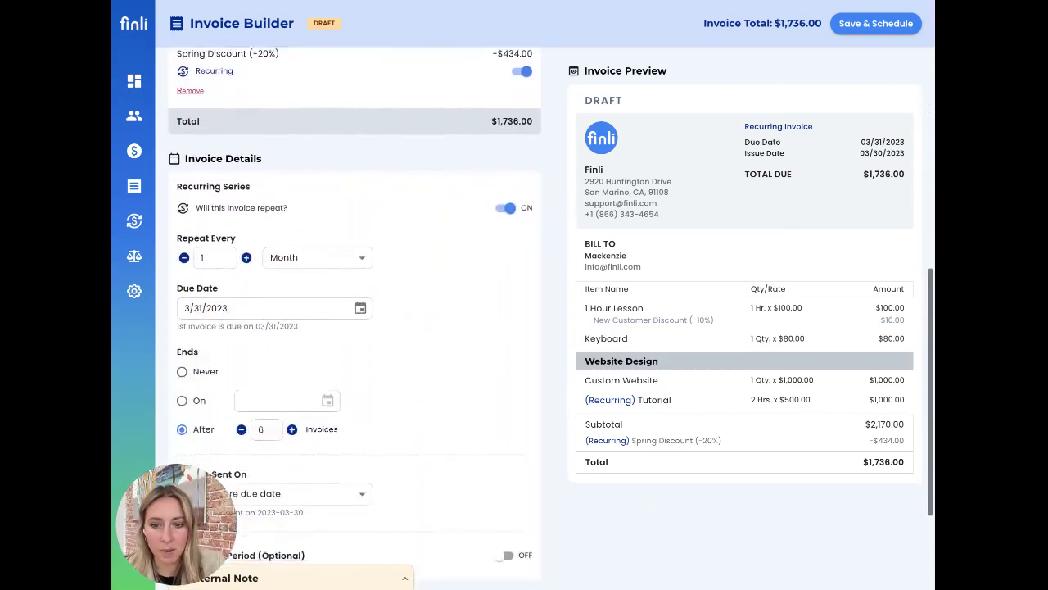
pyautogui.scroll(-2, 354, 328)
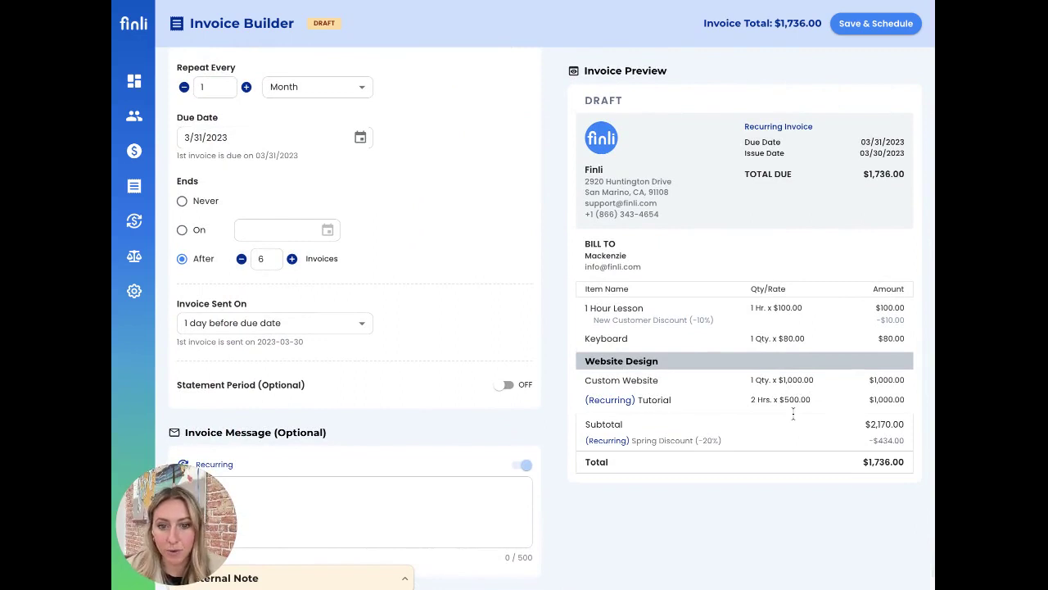
pyautogui.click(370, 511)
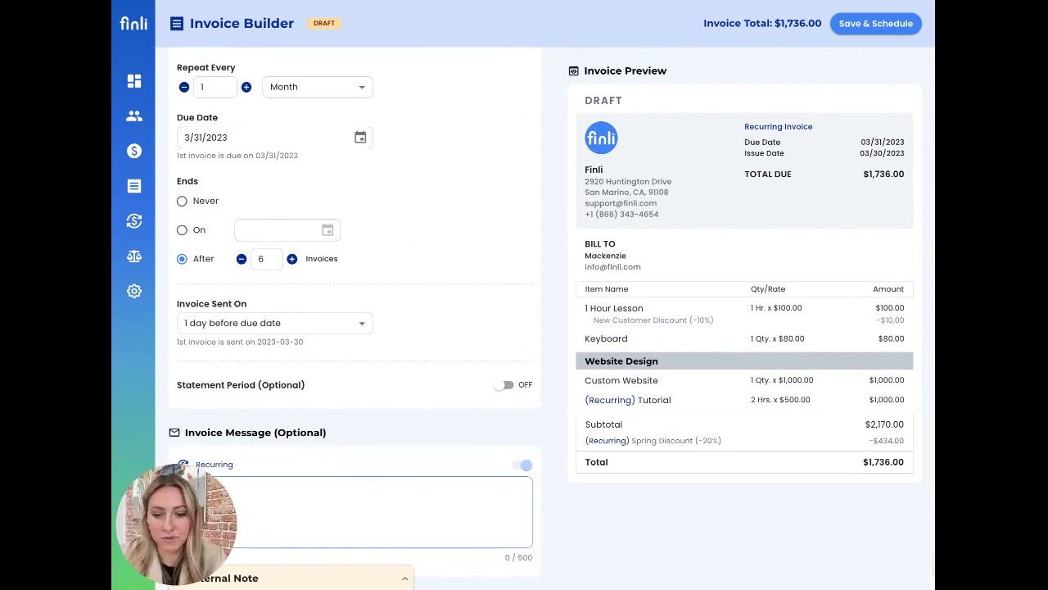
pyautogui.write('Excited ')
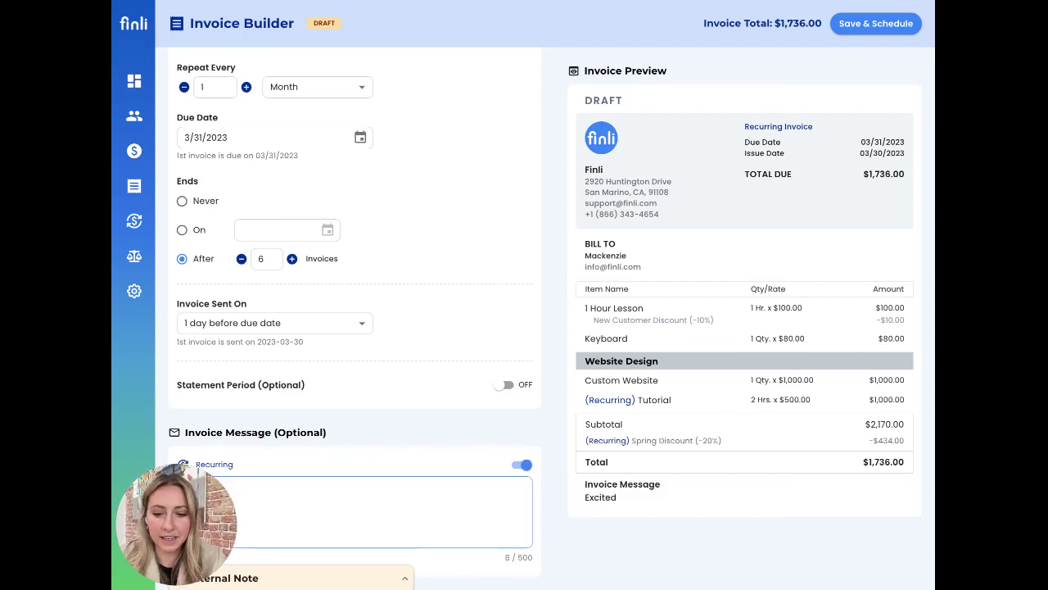
pyautogui.write('to be working with your ')
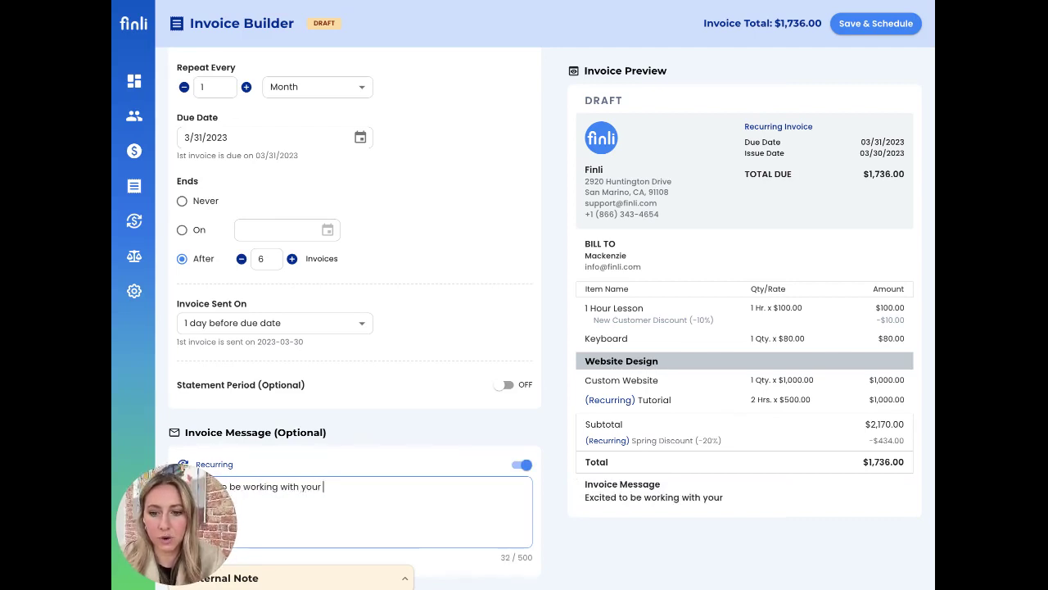
pyautogui.write('team!')
pyautogui.click(524, 466)
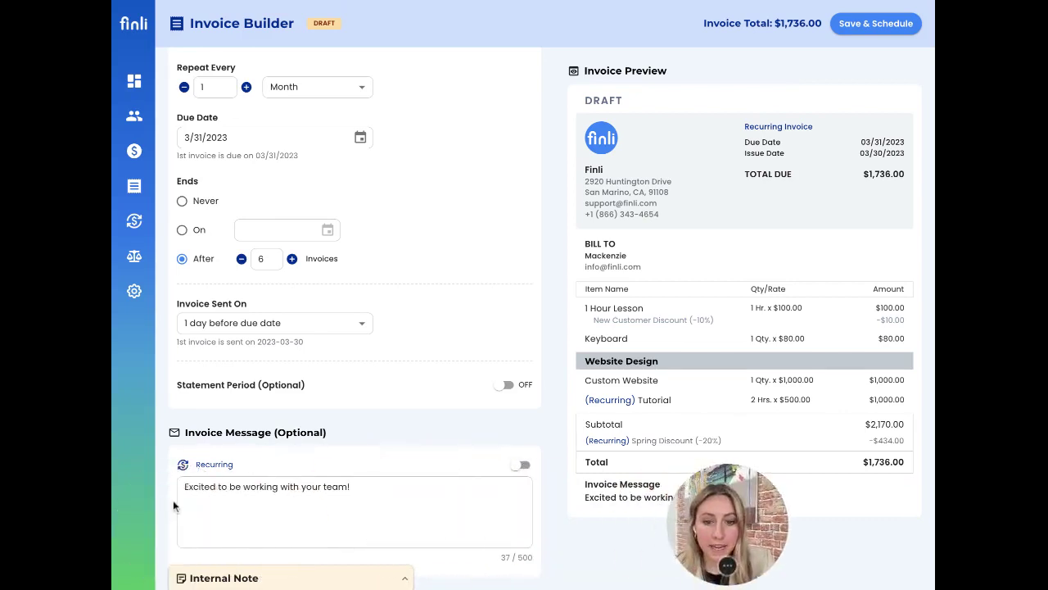
# Add an internal note saying that the customer, named first, "has a dog named pepper." and save and schedule the invoice.
pyautogui.click(300, 578)
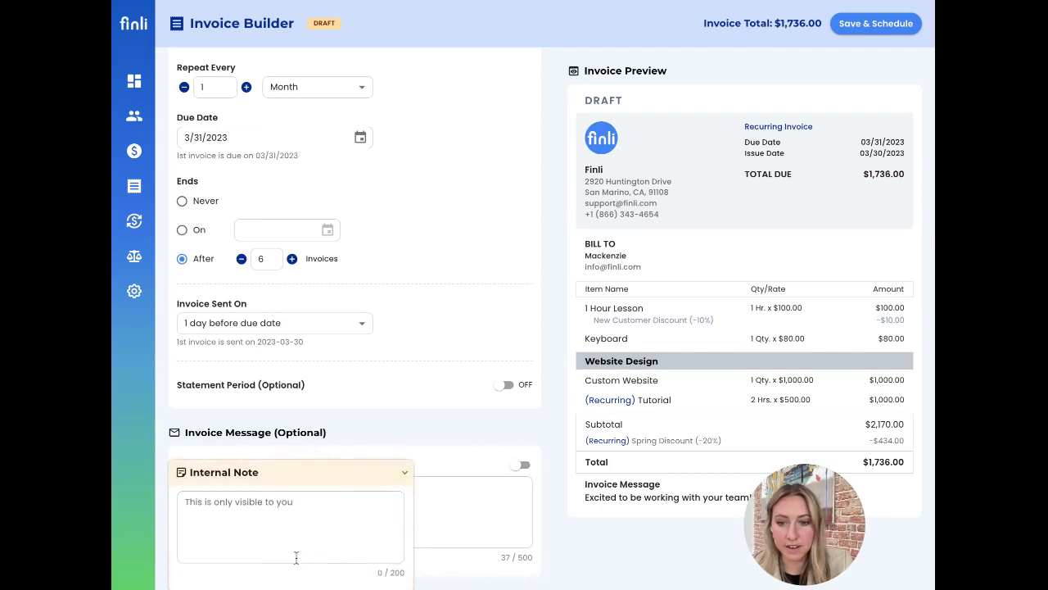
pyautogui.click(290, 529)
pyautogui.write('Mackenzi')
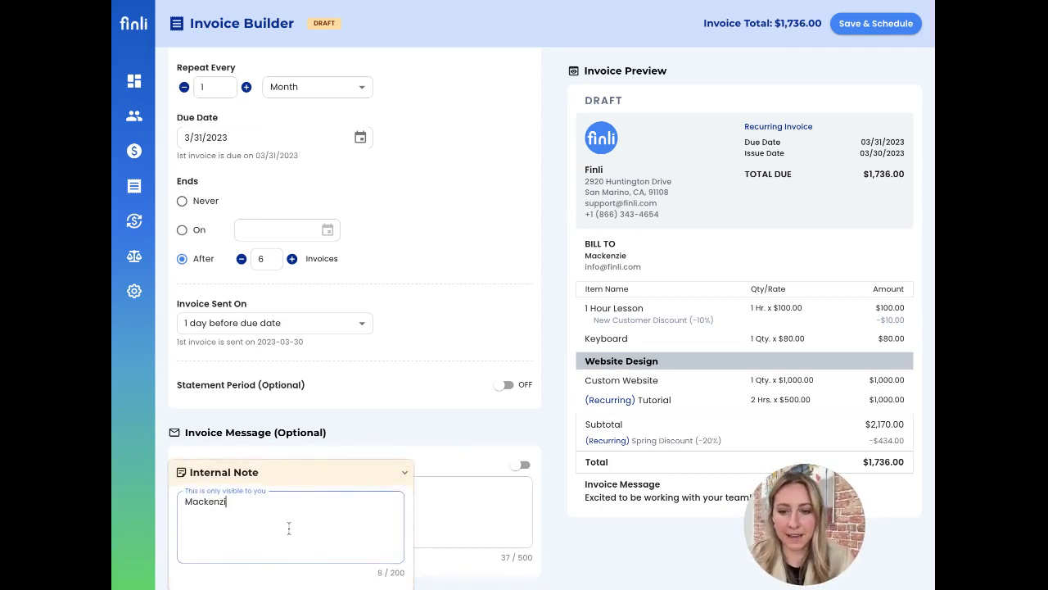
pyautogui.write('e has a dog name')
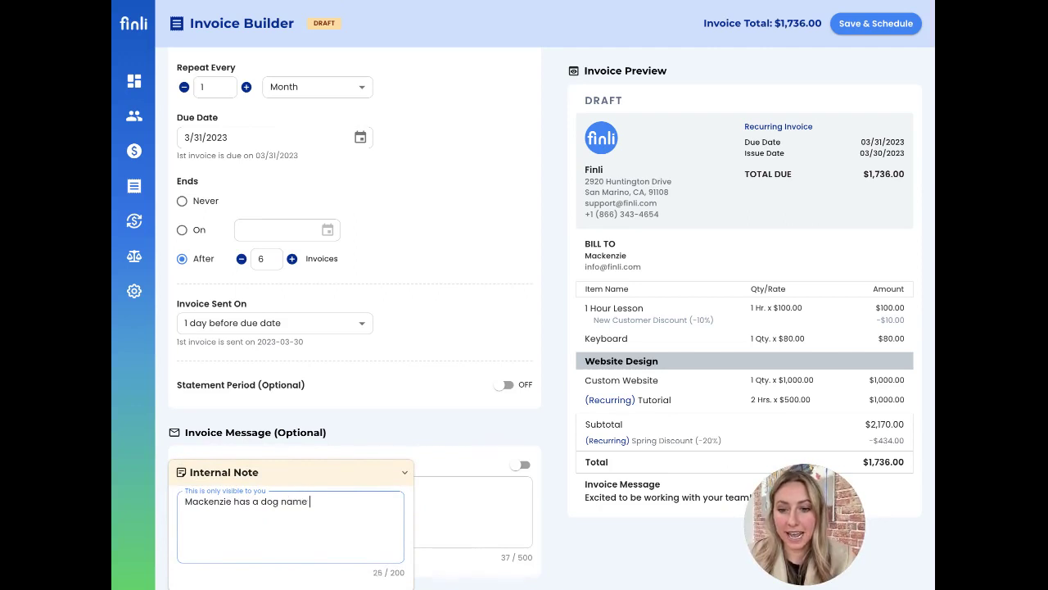
pyautogui.press('BackSpace')
pyautogui.write('d pepper.')
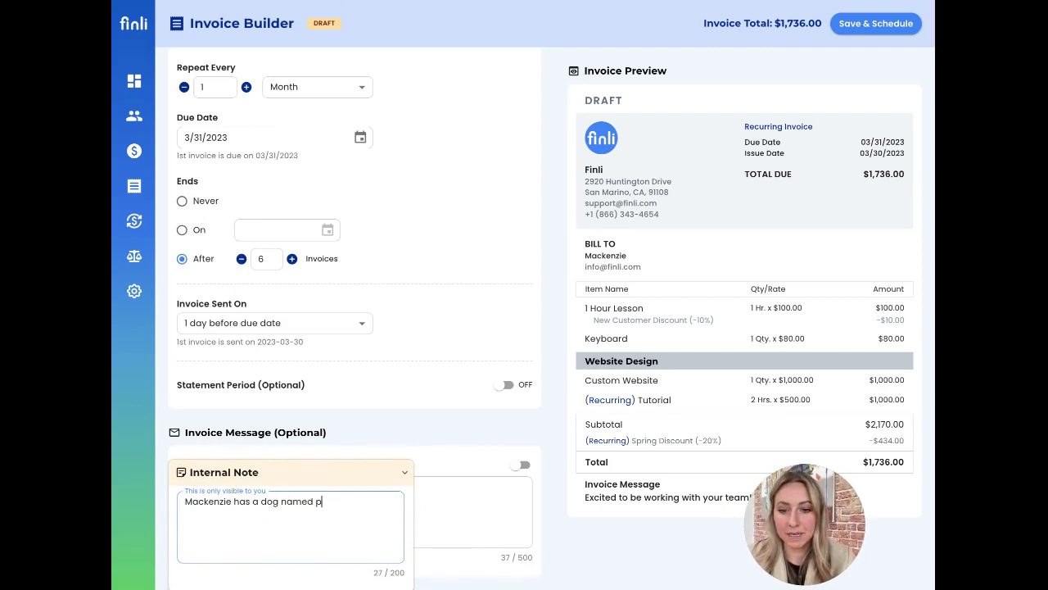
pyautogui.click(404, 473)
pyautogui.moveTo(822, 541); pyautogui.dragTo(229, 530)
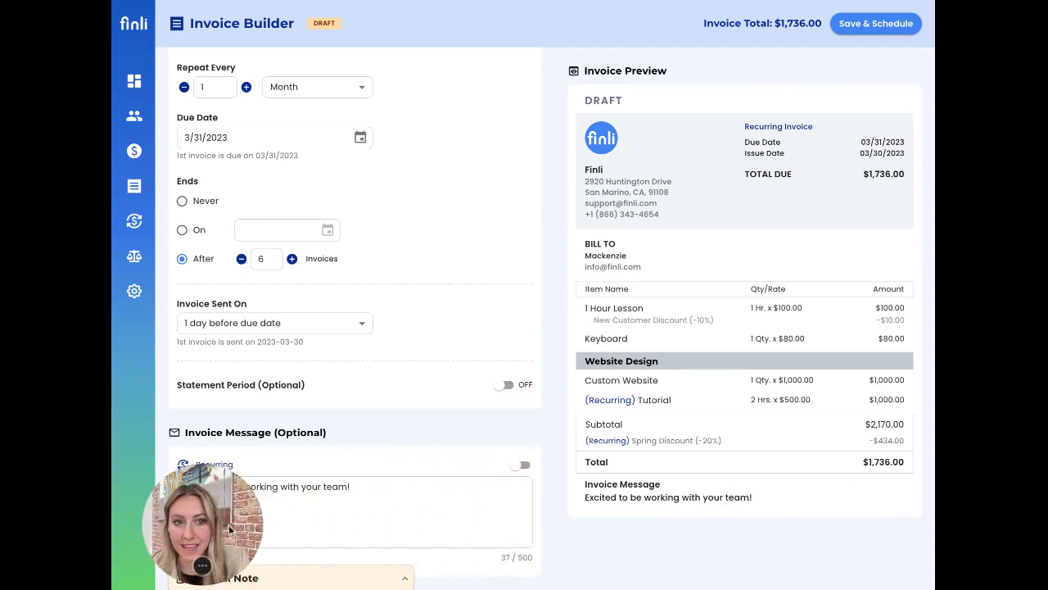
pyautogui.click(874, 25)
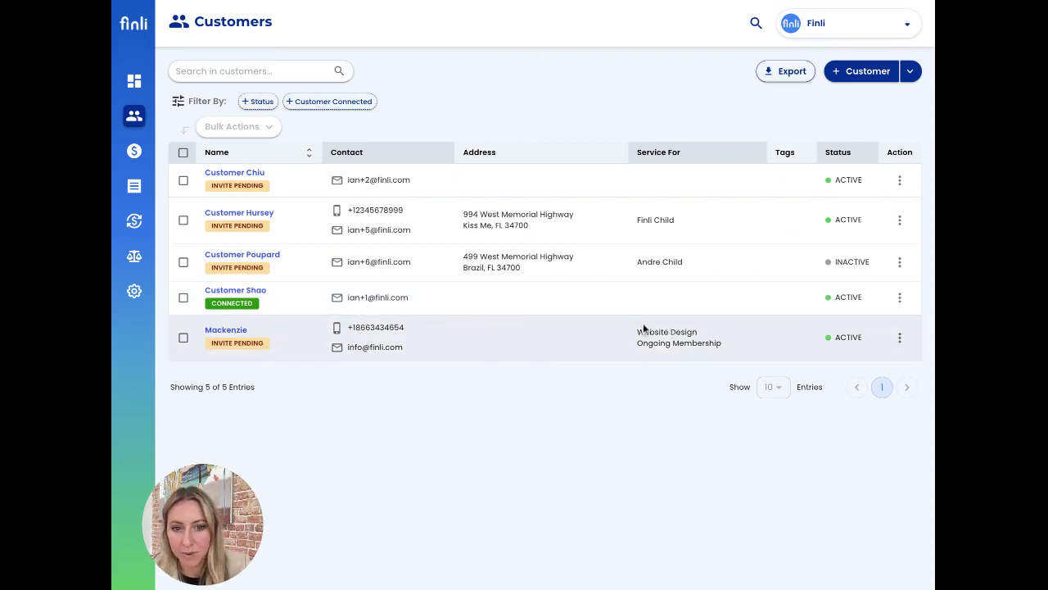
# Examine the services and the active or inactive statuses in the customer list.
pyautogui.moveTo(636, 330); pyautogui.dragTo(720, 343)
pyautogui.click(719, 344)
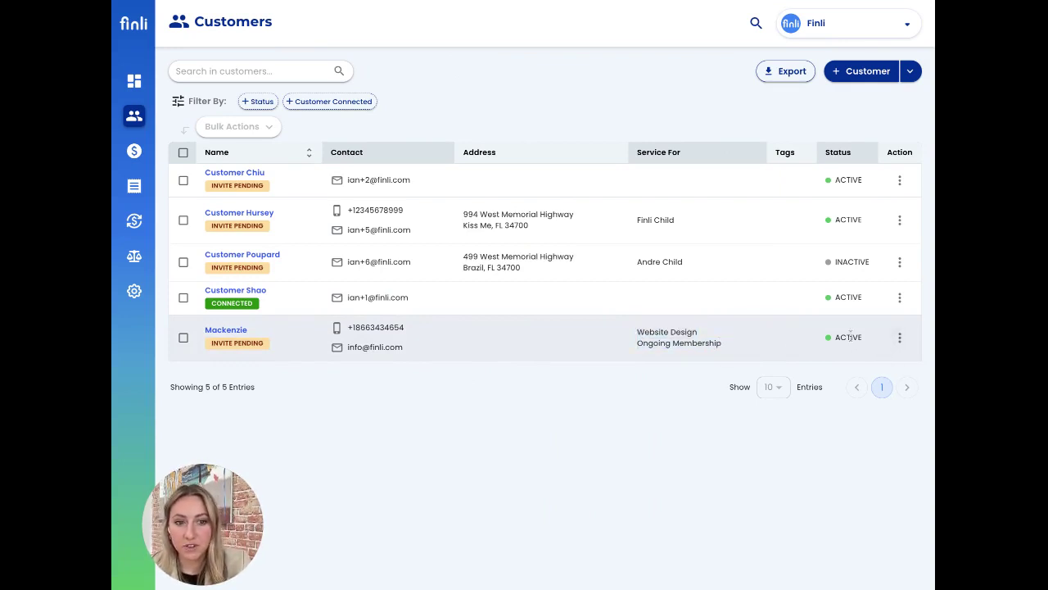
pyautogui.doubleClick(858, 262)
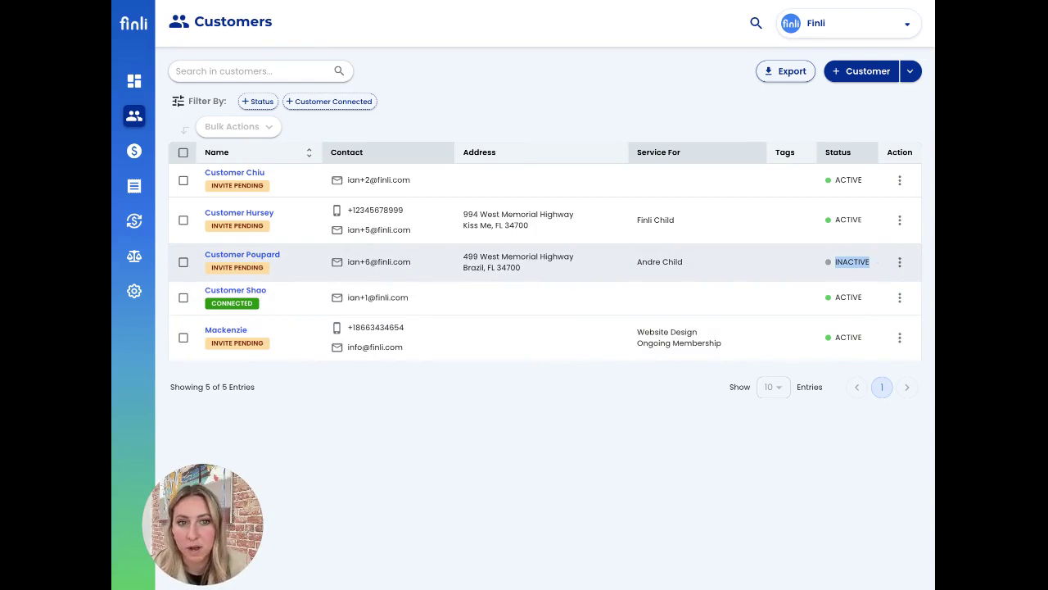
# View the customer list import options for .csv files and close them without importing.
pyautogui.click(911, 72)
pyautogui.click(887, 98)
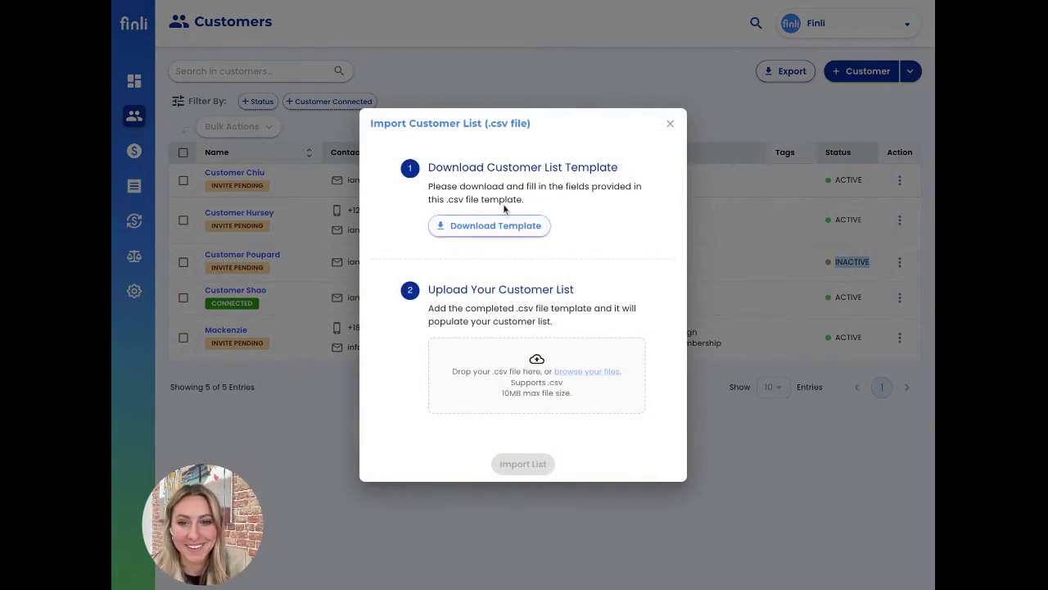
pyautogui.click(669, 126)
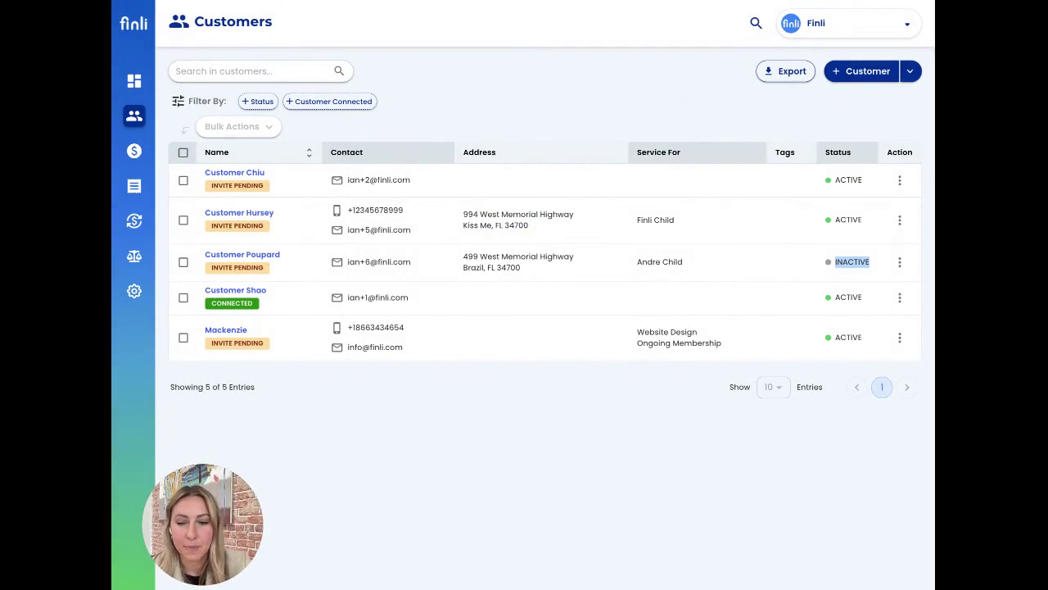
# Review the price items, including the edit form of Custom Website, and the list of discounts and surcharges.
pyautogui.click(132, 155)
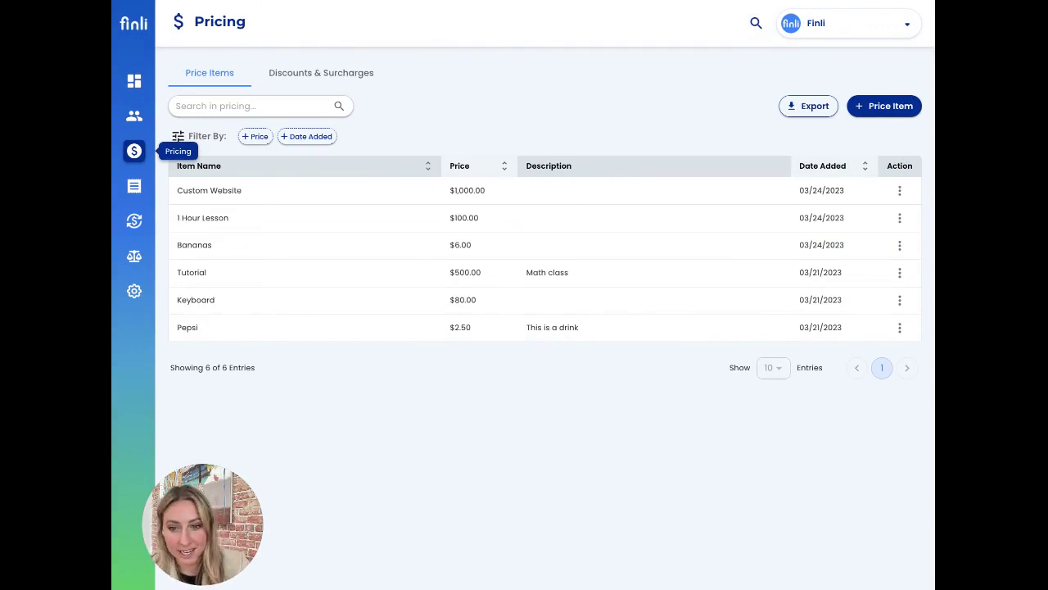
pyautogui.click(904, 192)
pyautogui.click(892, 215)
pyautogui.click(431, 280)
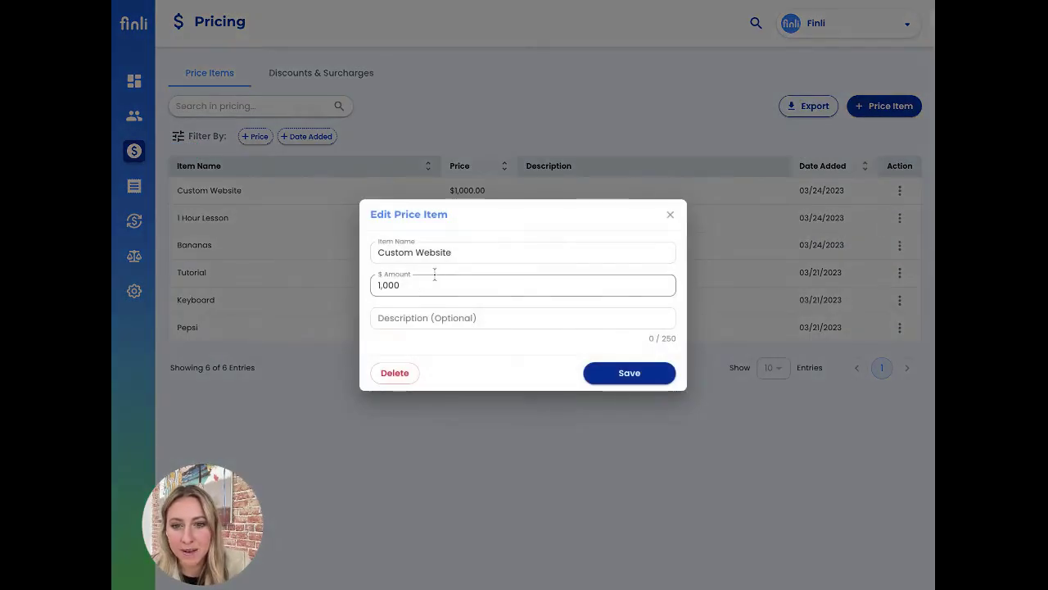
pyautogui.doubleClick(414, 285)
pyautogui.click(670, 214)
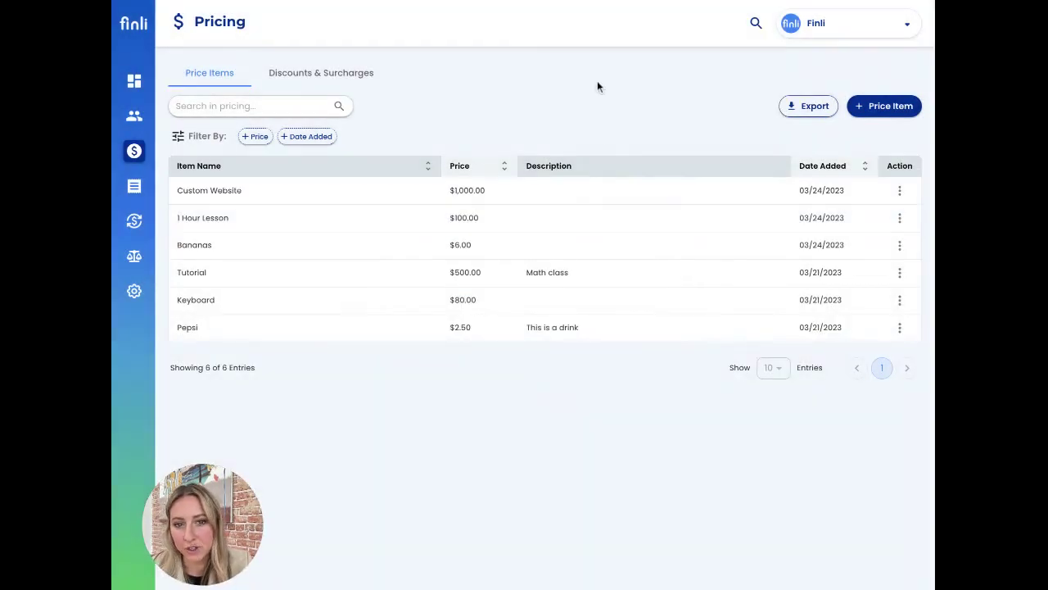
pyautogui.click(341, 82)
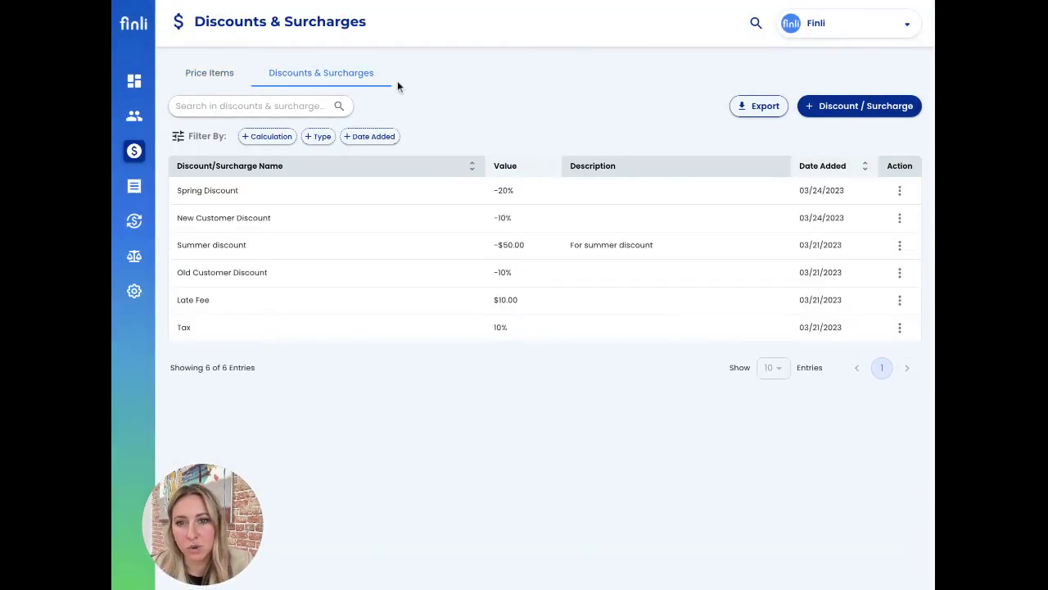
pyautogui.click(221, 69)
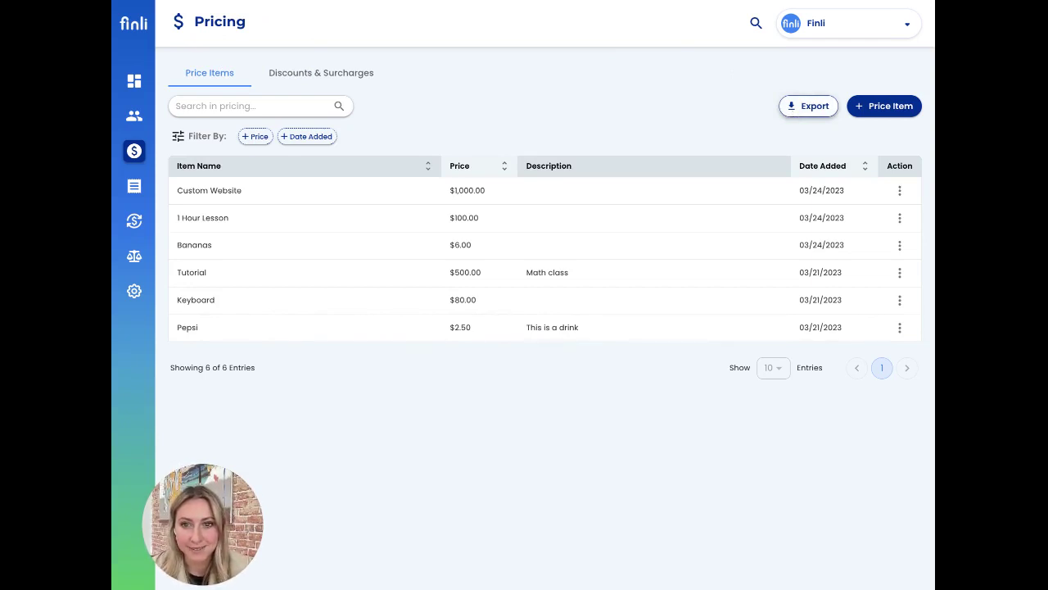
# View the invoice list and browse the recurring series by active, not started, paused and canceled status.
pyautogui.click(136, 188)
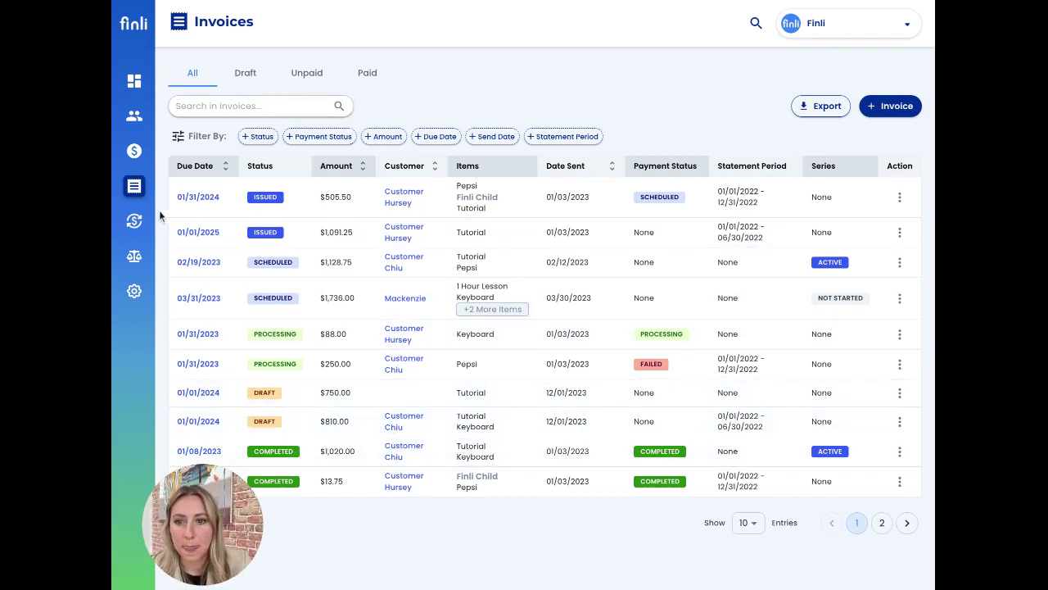
pyautogui.click(137, 221)
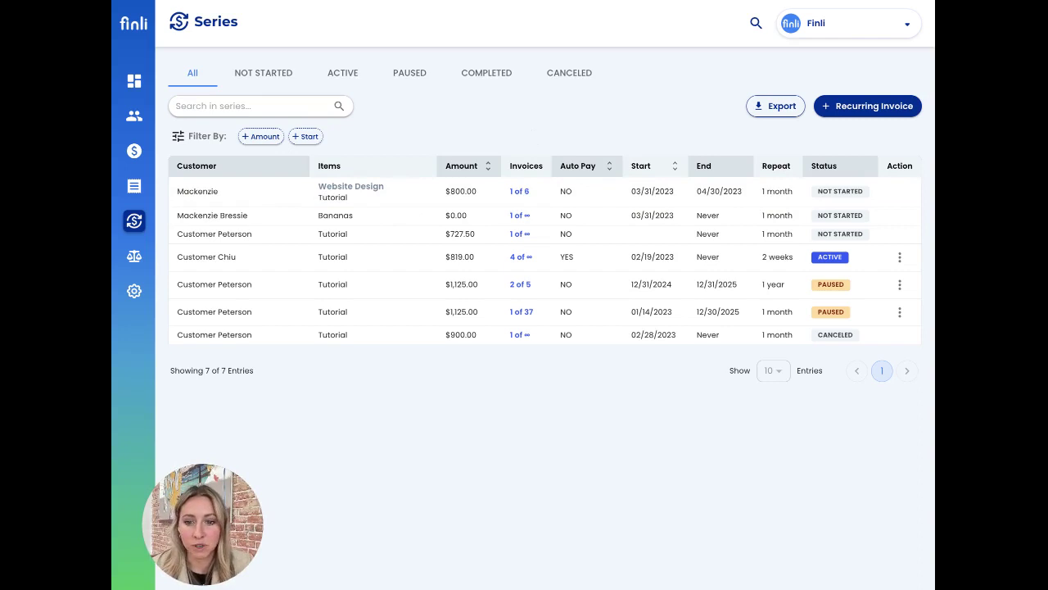
pyautogui.click(361, 76)
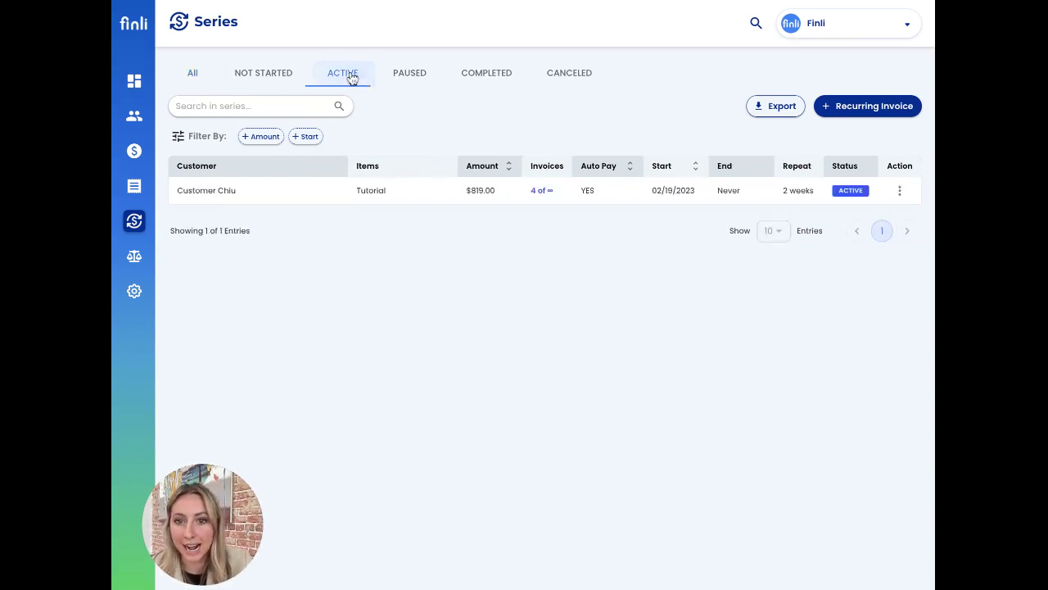
pyautogui.click(288, 74)
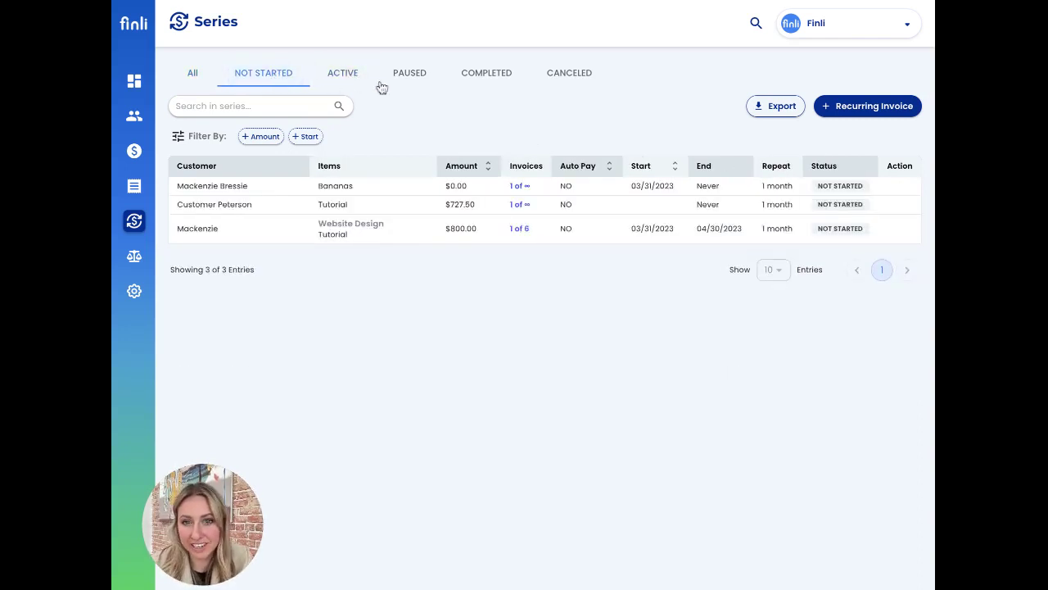
pyautogui.click(429, 82)
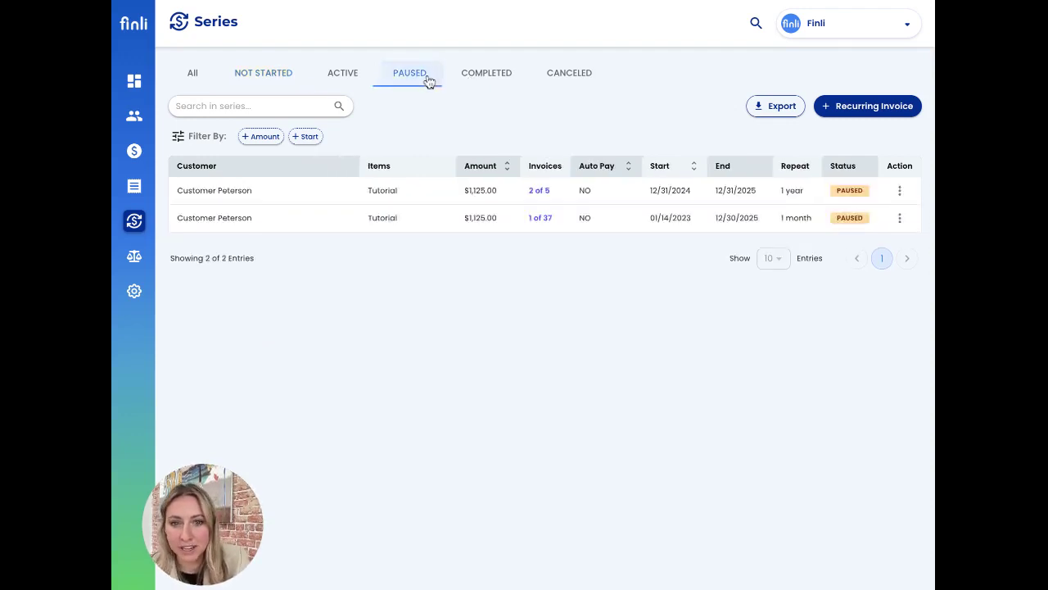
pyautogui.click(555, 82)
pyautogui.click(199, 74)
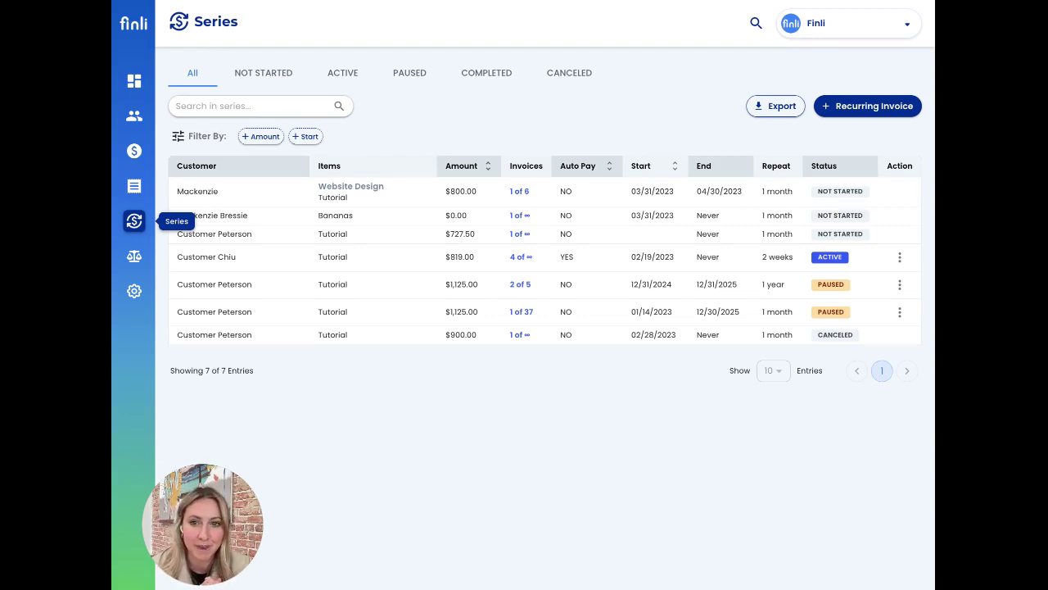
# View all payments and examine the offline check payment method of the 01/01/2025 payment.
pyautogui.click(135, 256)
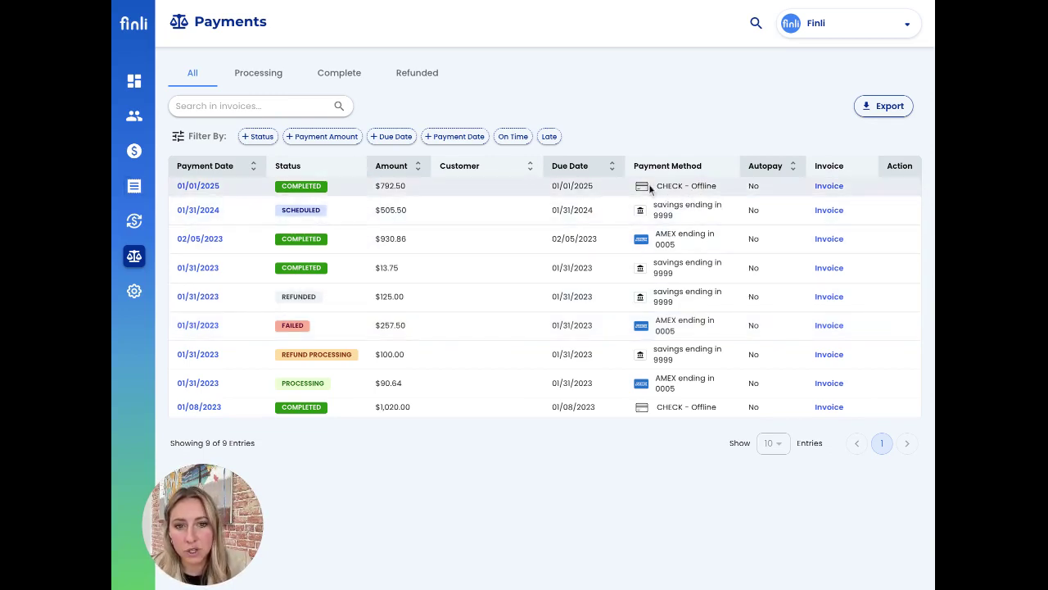
pyautogui.moveTo(656, 186); pyautogui.dragTo(716, 188)
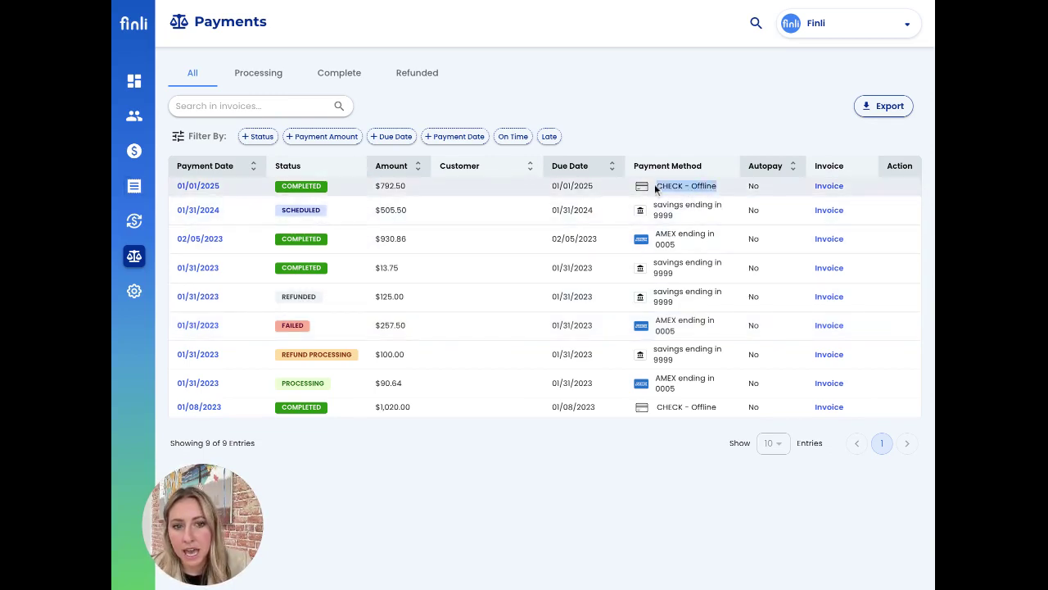
pyautogui.click(719, 187)
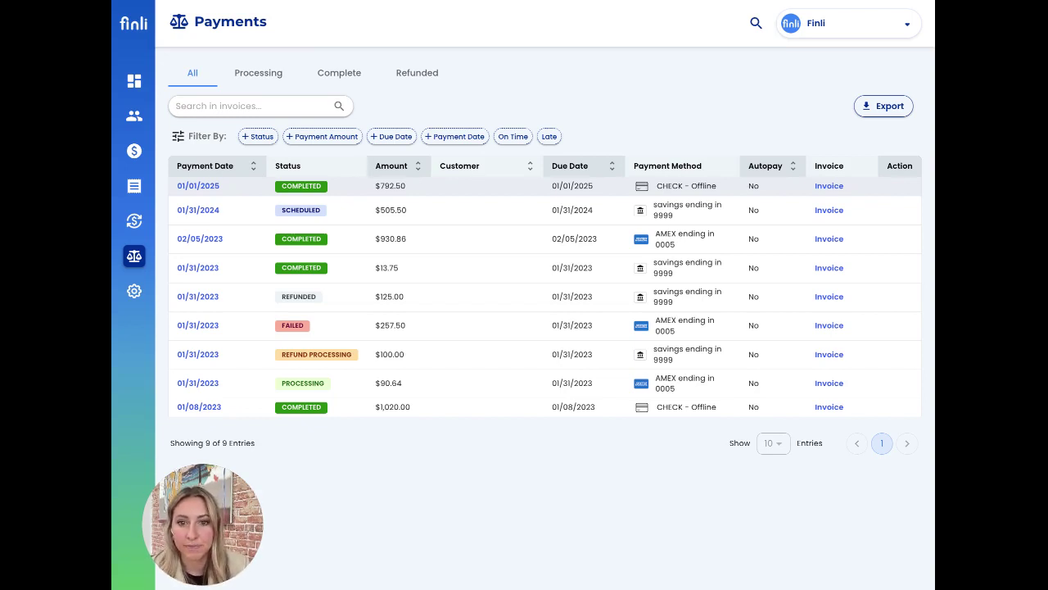
# Review the account settings for the business details, billing, subscription plan and team members.
pyautogui.click(133, 291)
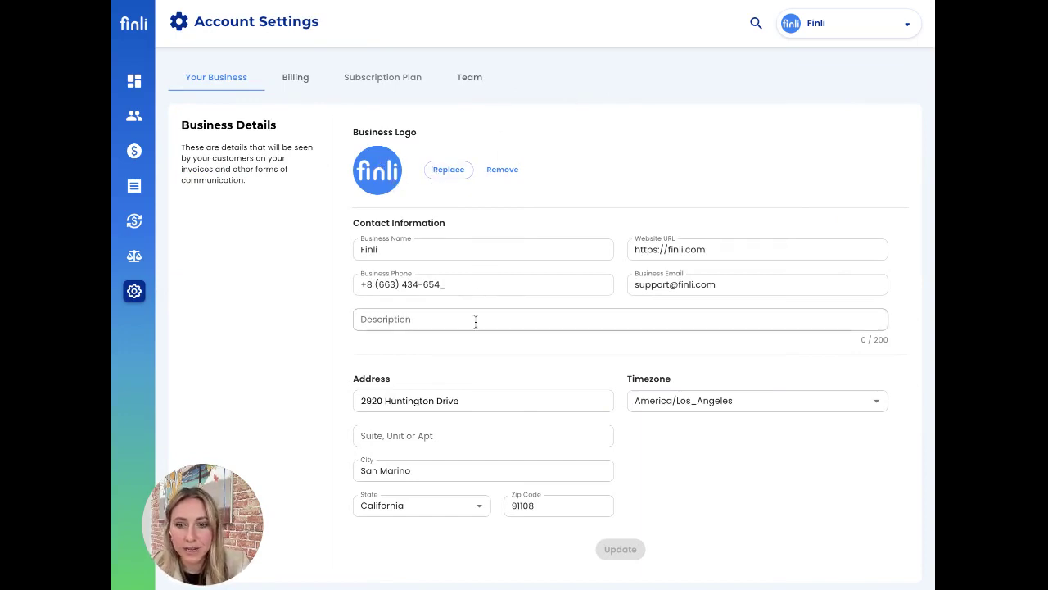
pyautogui.scroll(-1, 735, 458)
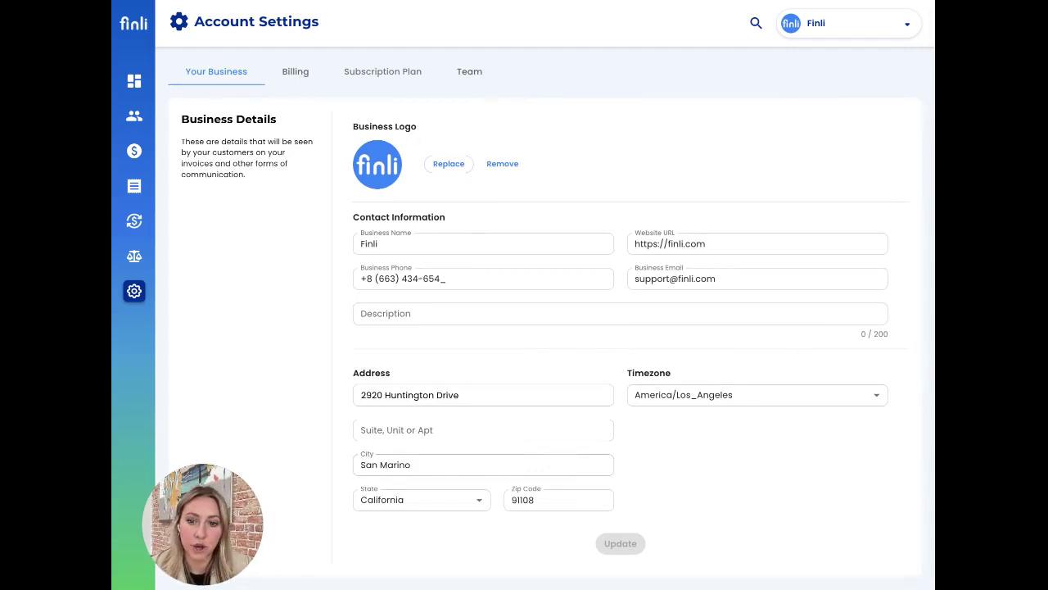
pyautogui.click(295, 72)
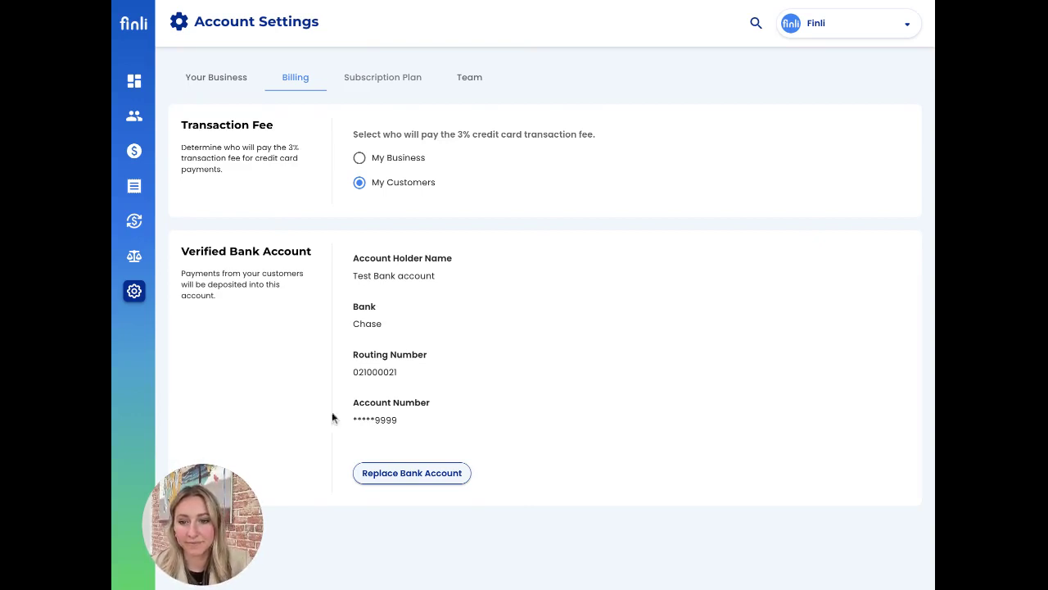
pyautogui.click(393, 77)
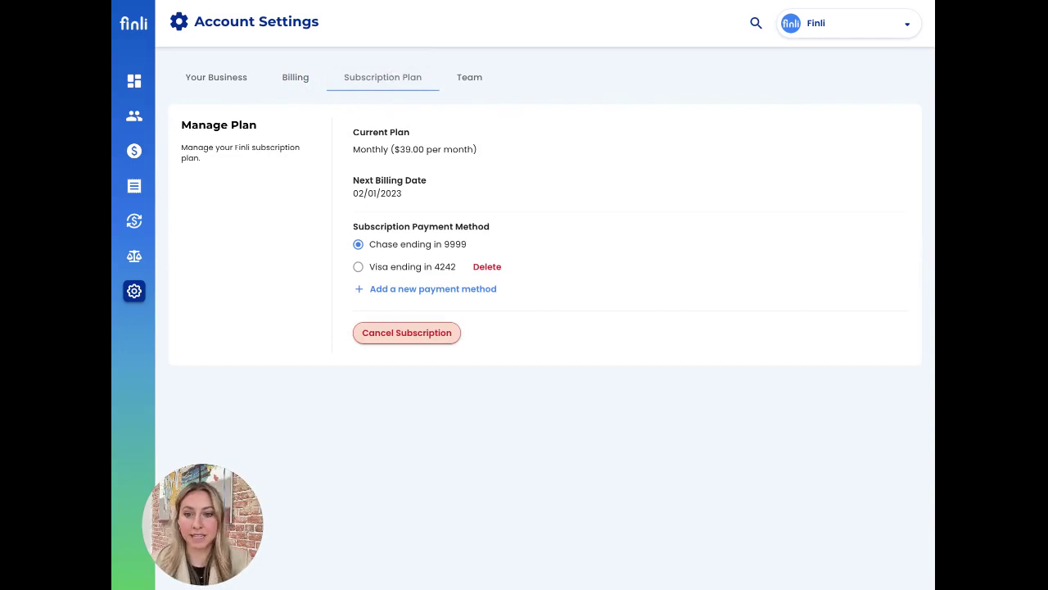
pyautogui.moveTo(228, 480); pyautogui.dragTo(228, 464)
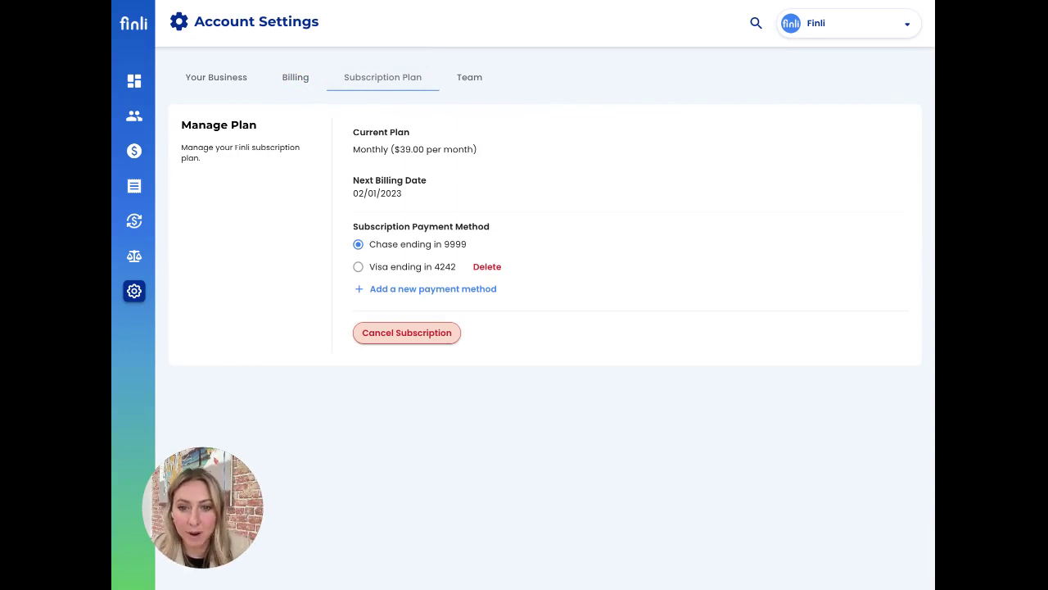
pyautogui.click(462, 80)
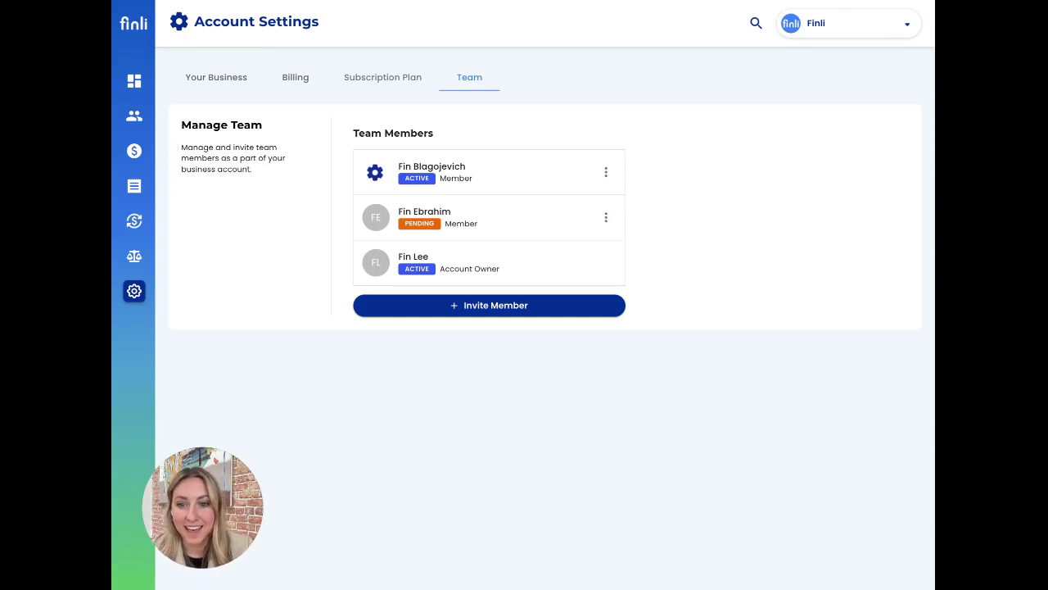
# Return to the dashboard and view the kinds of records that can be created from it.
pyautogui.click(136, 81)
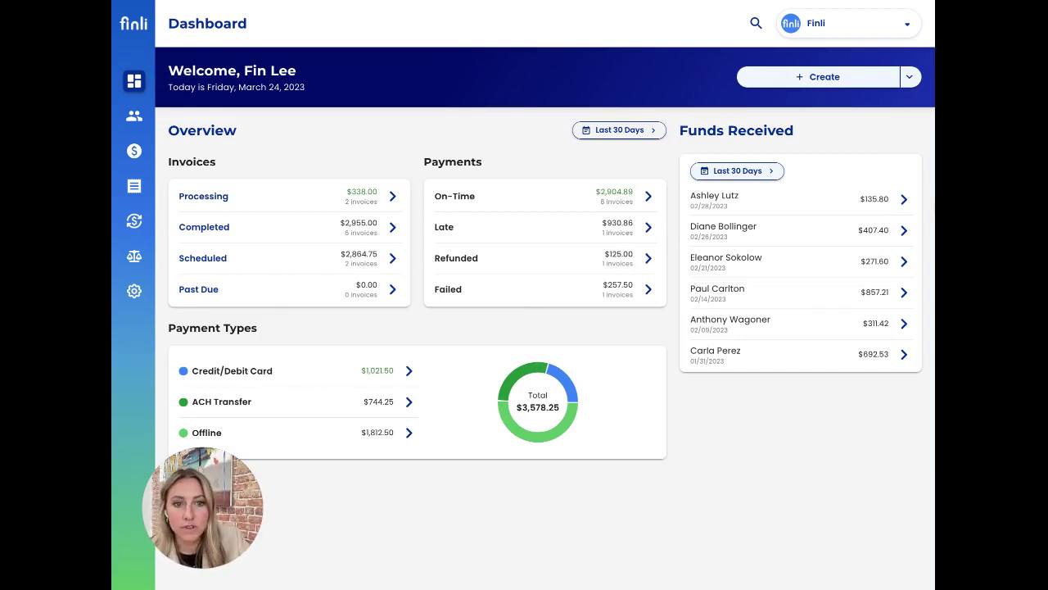
pyautogui.click(909, 78)
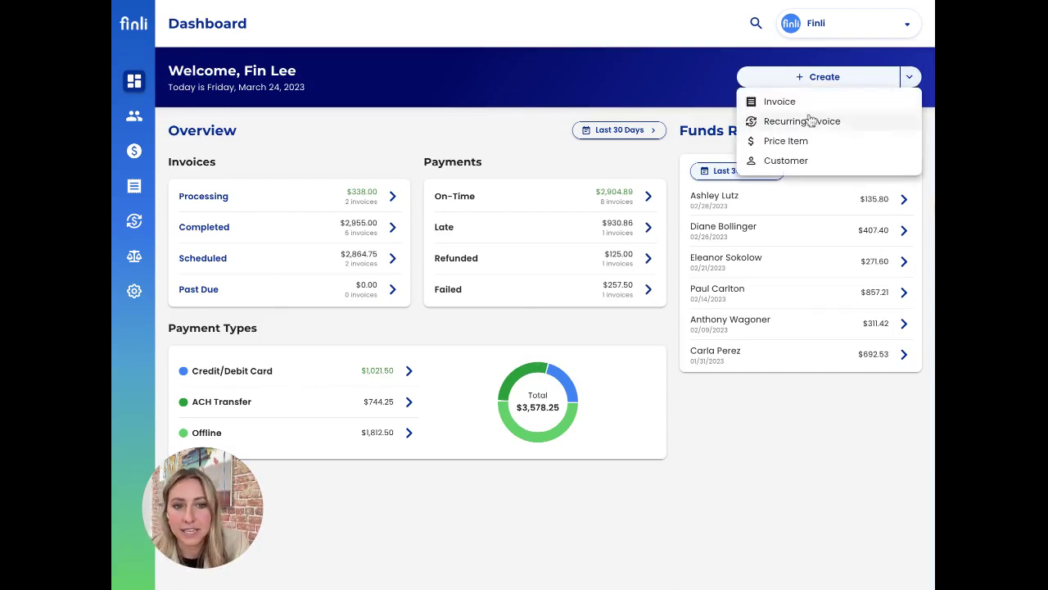
pyautogui.click(681, 123)
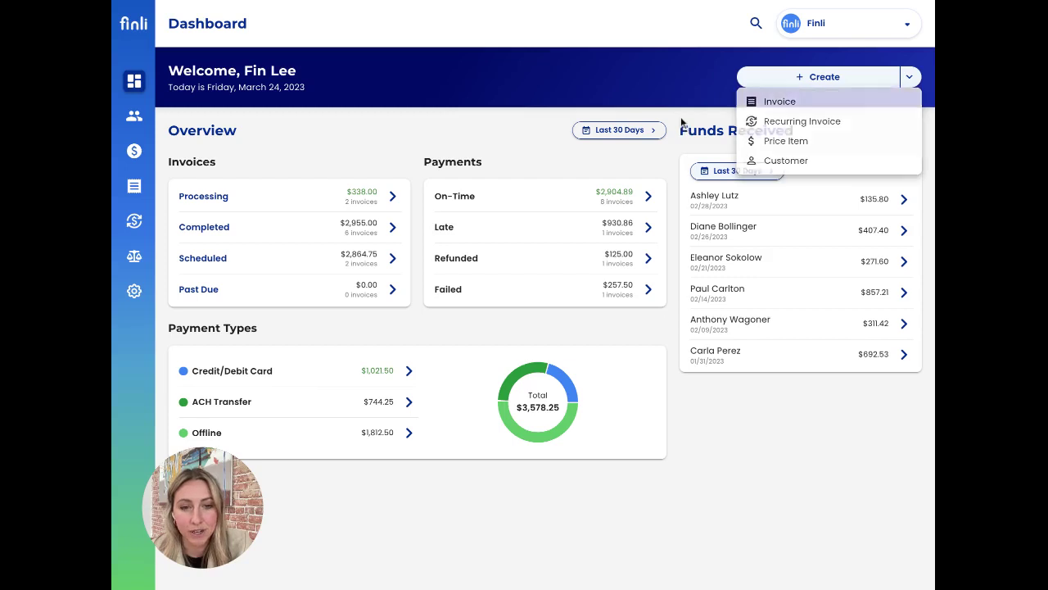
# Search the whole account for a customer's surname and clear the search.
pyautogui.click(755, 24)
pyautogui.write('Chiu')
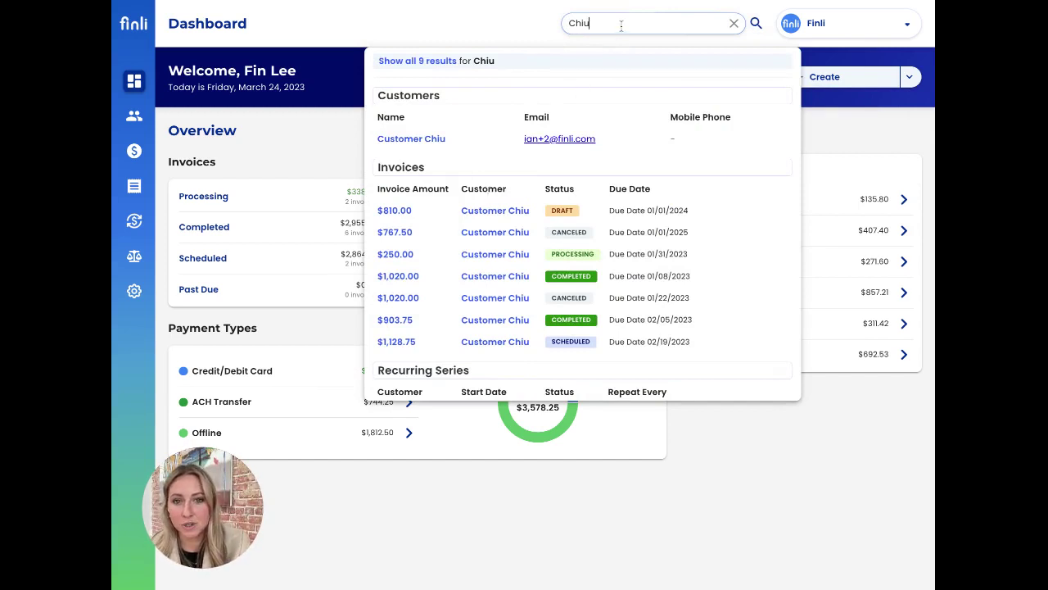
pyautogui.click(734, 23)
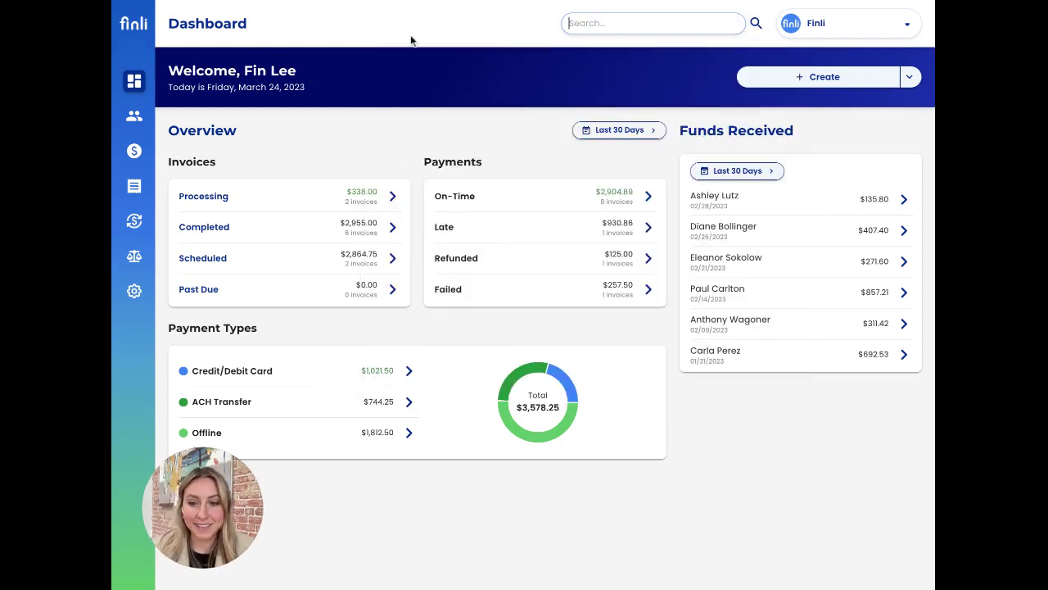